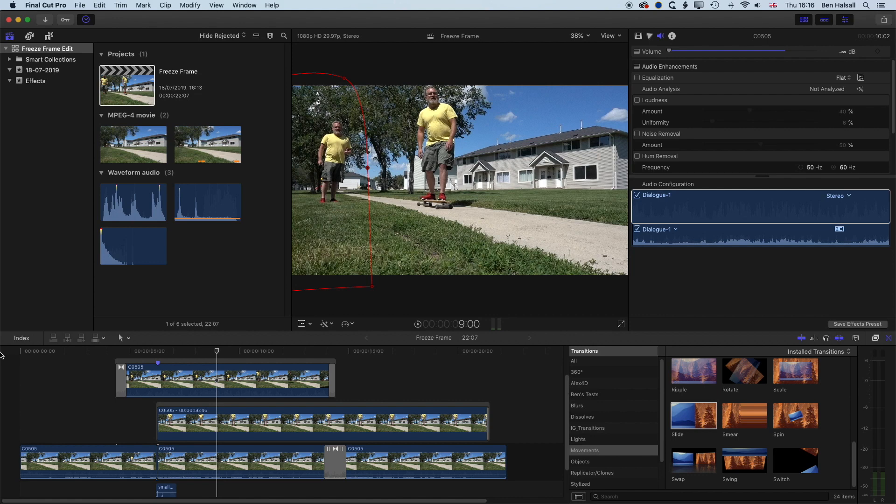
Create a 1080p HD 29.97p project named Freeze Frame Demo in the 18-07-2019 event.
{"action": "left_click", "coordinate": [78, 5]}
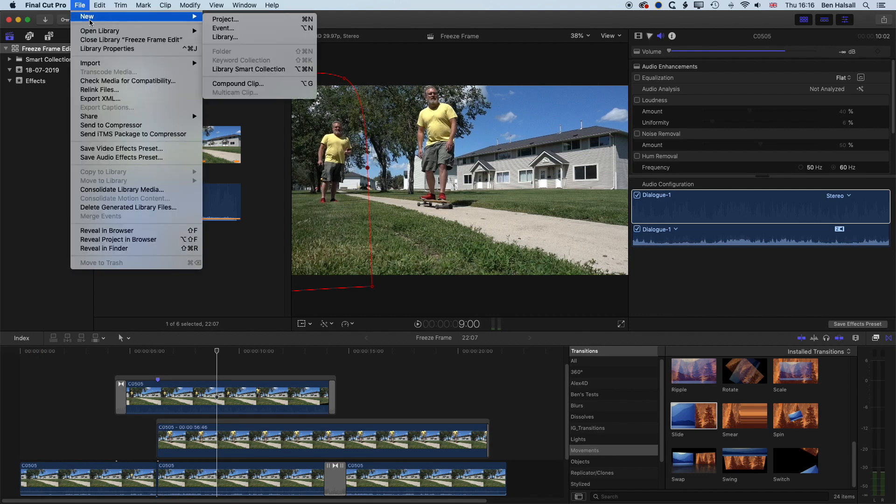
{"action": "left_click", "coordinate": [224, 17]}
{"action": "type", "text": "Freeze Frame Demo"}
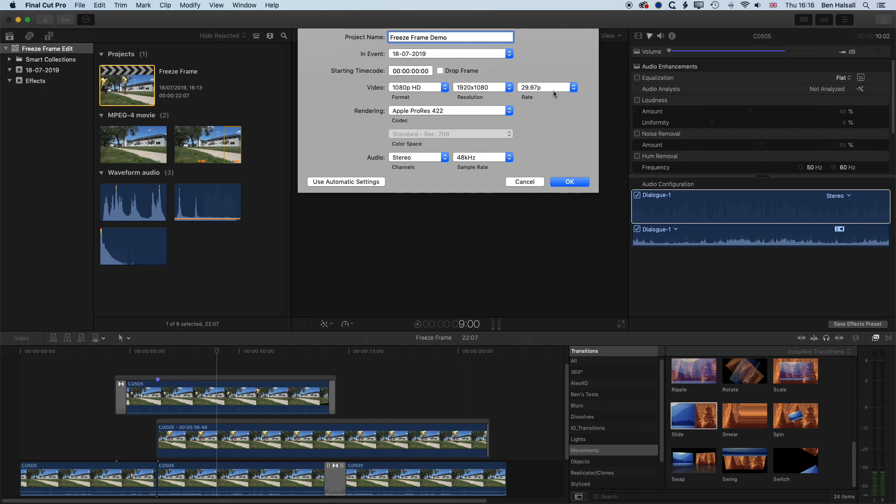
{"action": "left_click", "coordinate": [570, 182]}
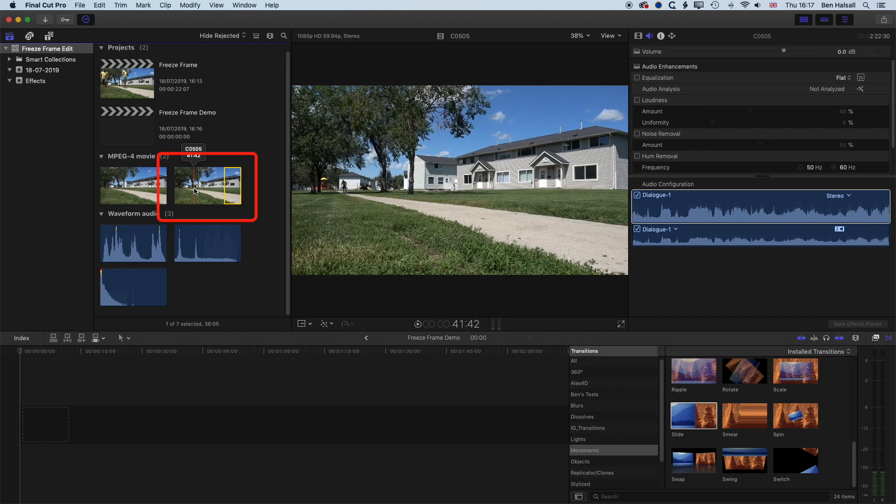
Play through source clip C0505 and mark an in point where the skateboarder starts approaching from the distance.
{"action": "key", "text": "space"}
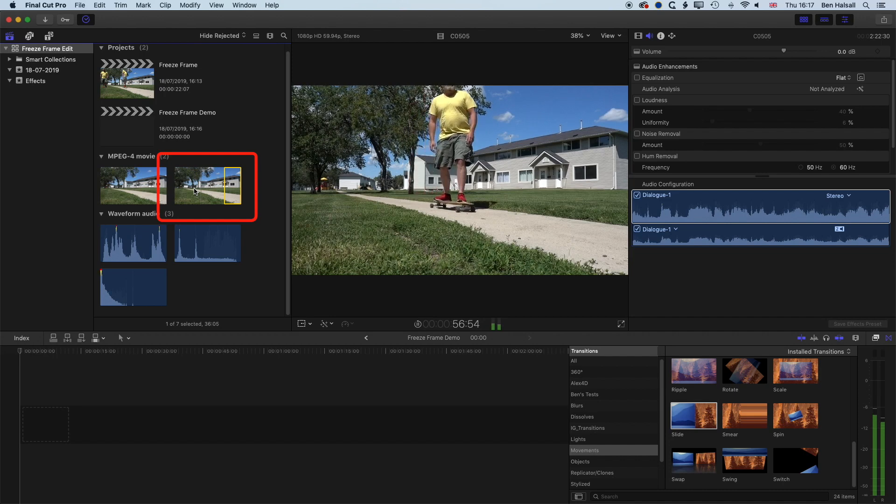
{"action": "key", "text": "j"}
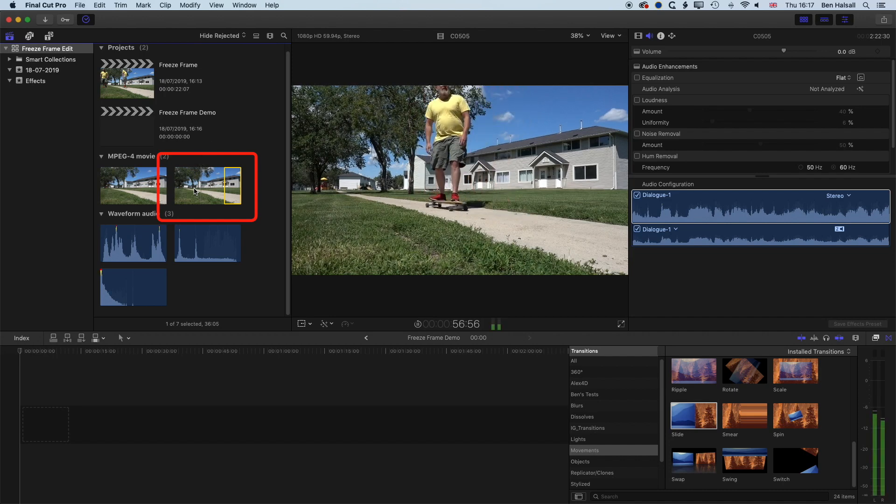
{"action": "key", "text": "l"}
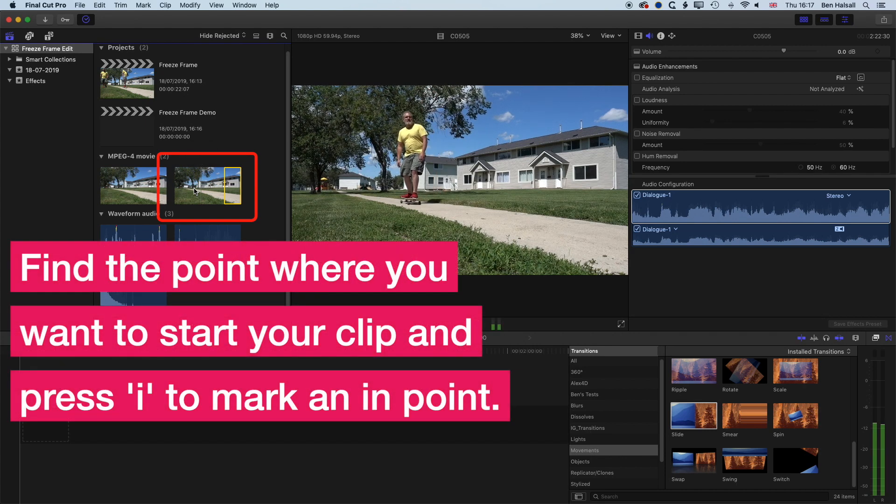
{"action": "key", "text": "Right"}
{"action": "key", "text": "Right"}
{"action": "key", "text": "Right"}
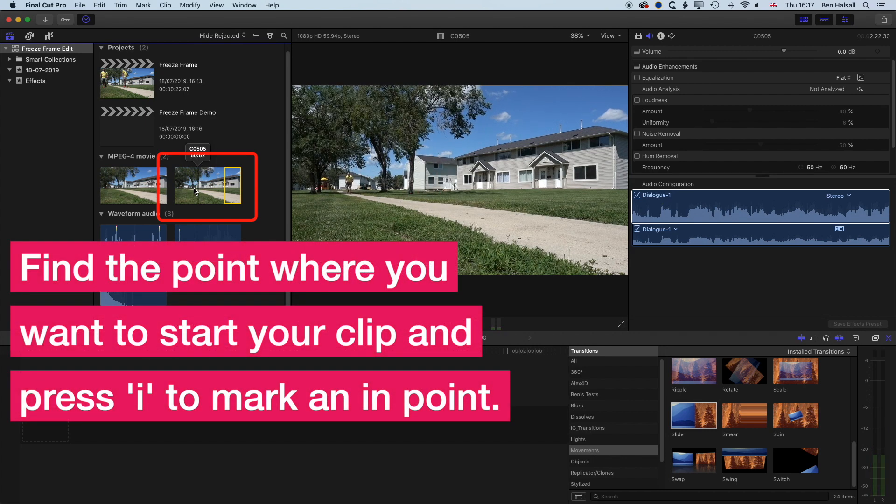
{"action": "key", "text": "space"}
Add the marked C0505 range to the start of the empty timeline and lower its volume to -16 dB.
{"action": "left_click_drag", "start_coordinate": [195, 192], "coordinate": [24, 425]}
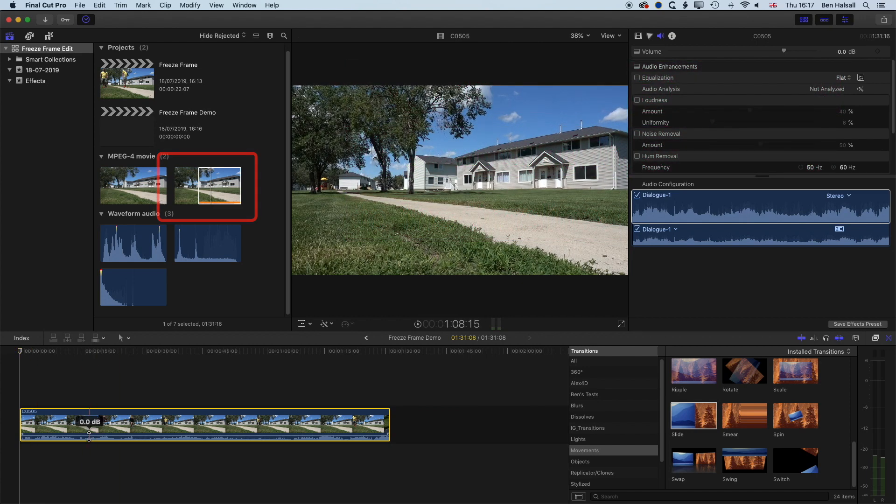
{"action": "left_click_drag", "start_coordinate": [88, 432], "coordinate": [89, 433]}
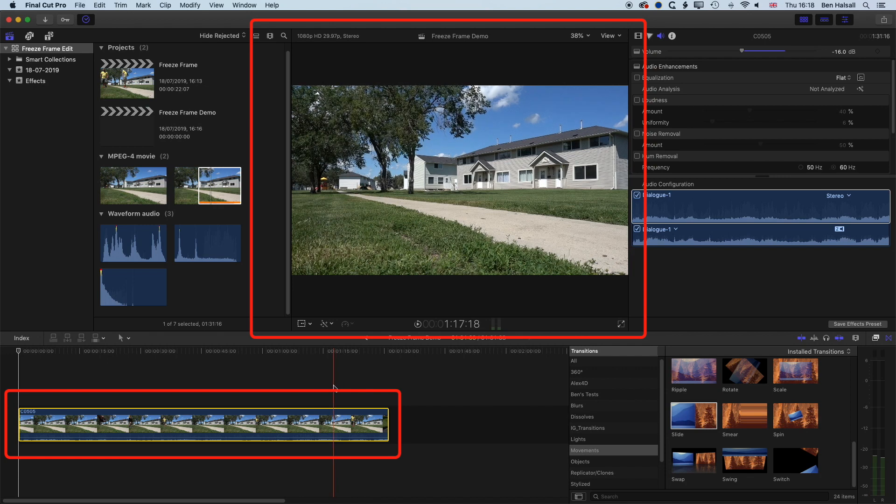
Split the timeline clip with the Blade tool at 01:17:11, just before the section with the standing man.
{"action": "left_click", "coordinate": [333, 387]}
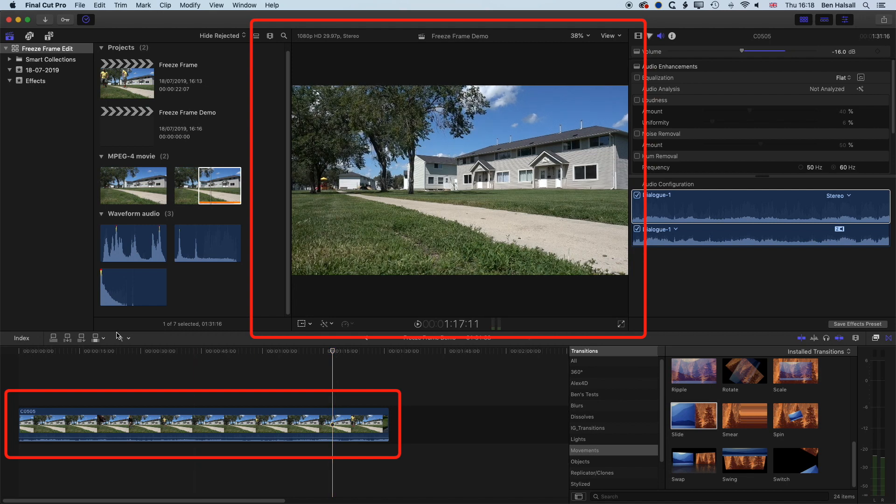
{"action": "left_click", "coordinate": [130, 339]}
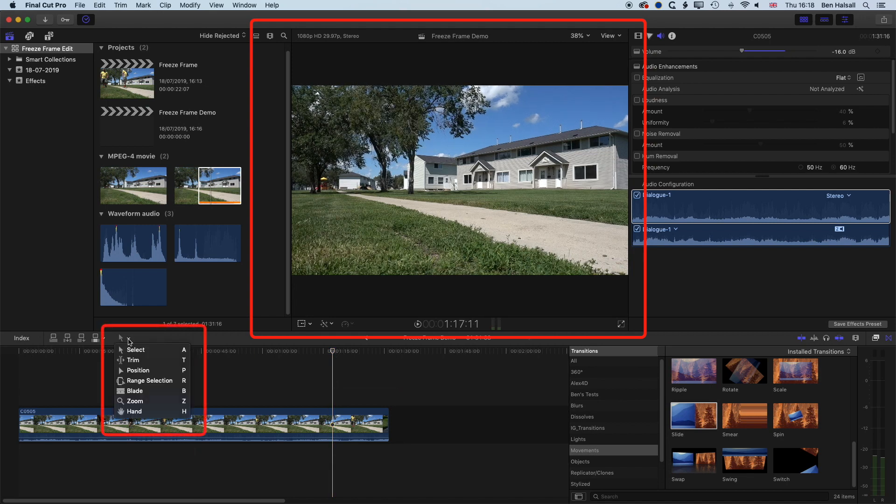
{"action": "left_click", "coordinate": [139, 392]}
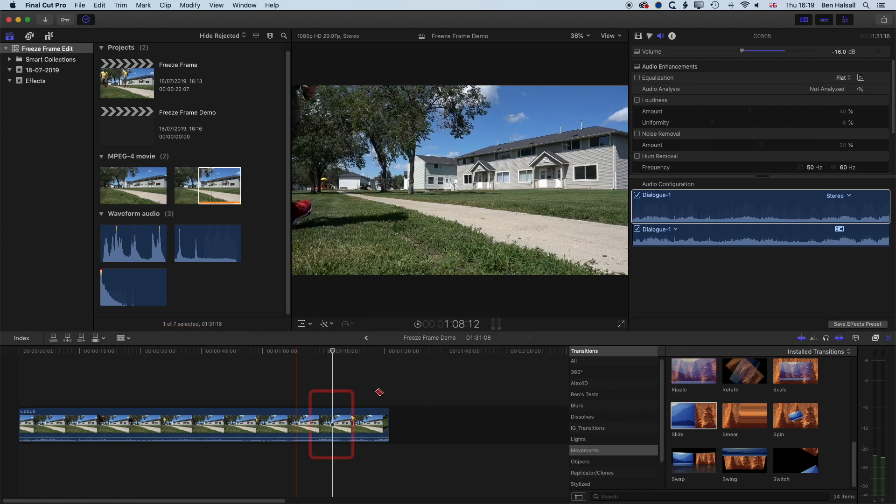
{"action": "left_click", "coordinate": [336, 416]}
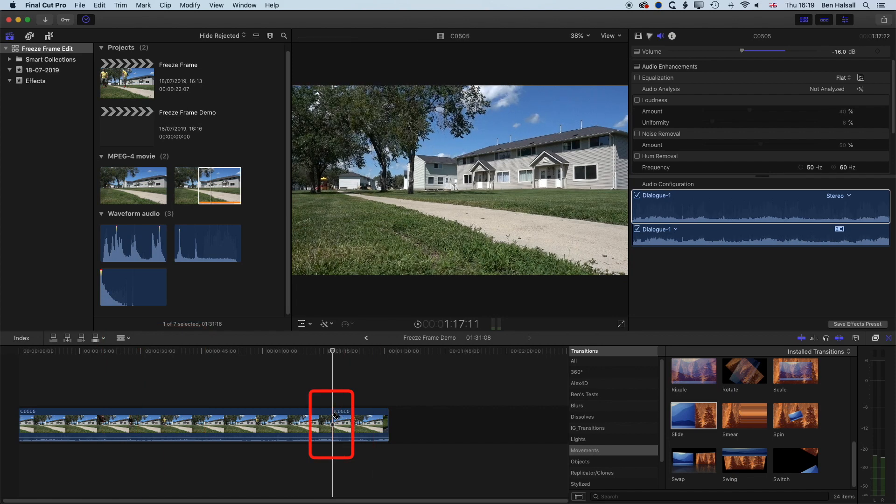
Return to the Select tool and connect the split-off end piece above the main clip at about 53 seconds.
{"action": "left_click", "coordinate": [130, 340]}
{"action": "left_click", "coordinate": [129, 341]}
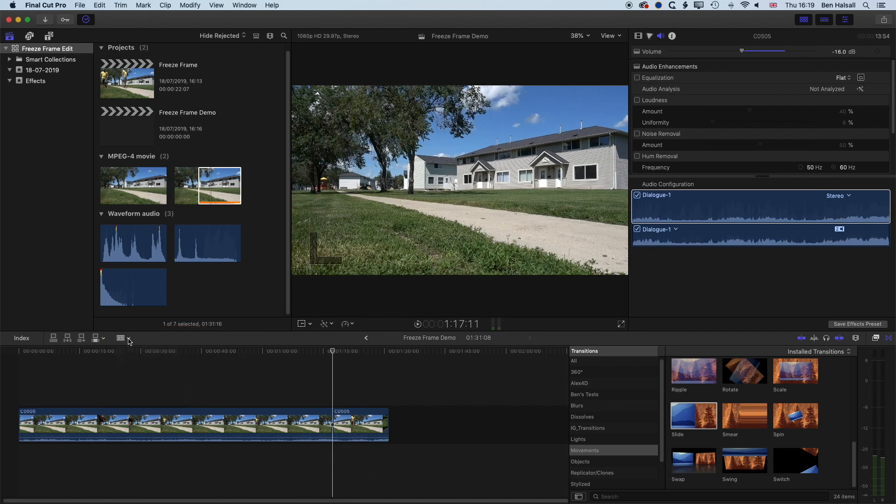
{"action": "left_click", "coordinate": [129, 340]}
{"action": "left_click", "coordinate": [135, 349]}
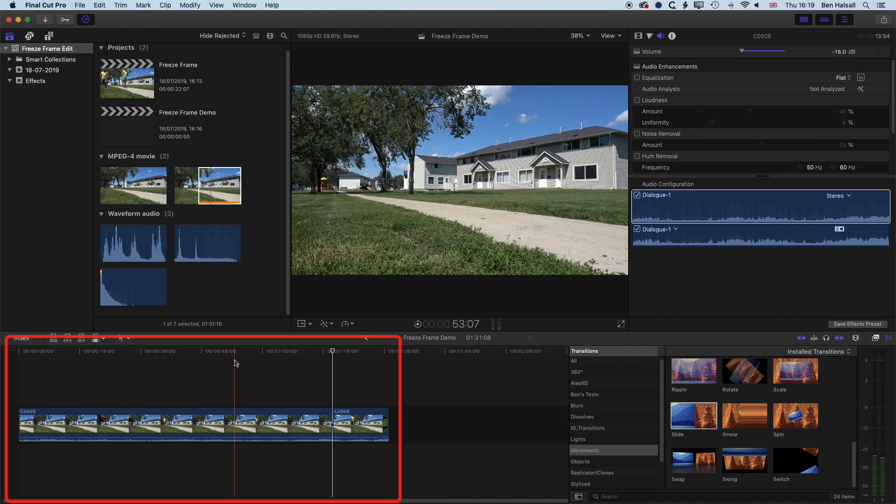
{"action": "left_click", "coordinate": [347, 423]}
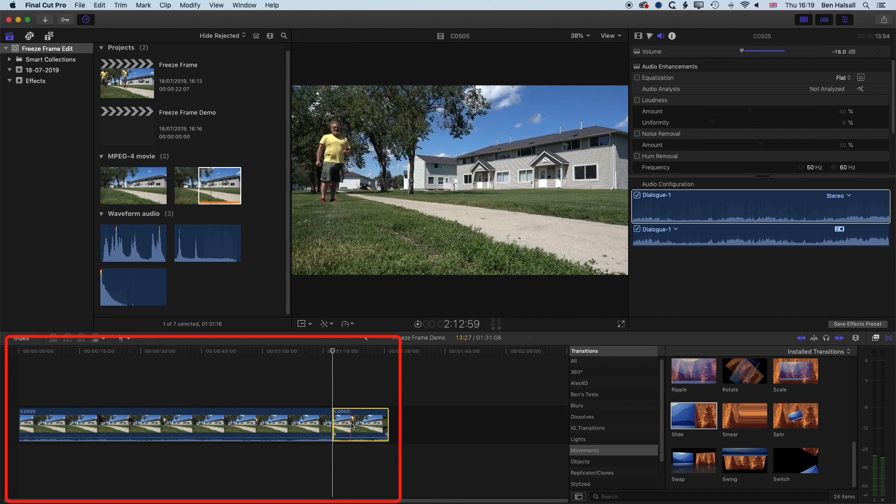
{"action": "left_click_drag", "start_coordinate": [347, 423], "coordinate": [246, 384]}
Find the exact frame where the standing man gestures in the connected clip and add a marker to that clip there.
{"action": "left_click", "coordinate": [233, 353]}
{"action": "key", "text": "l"}
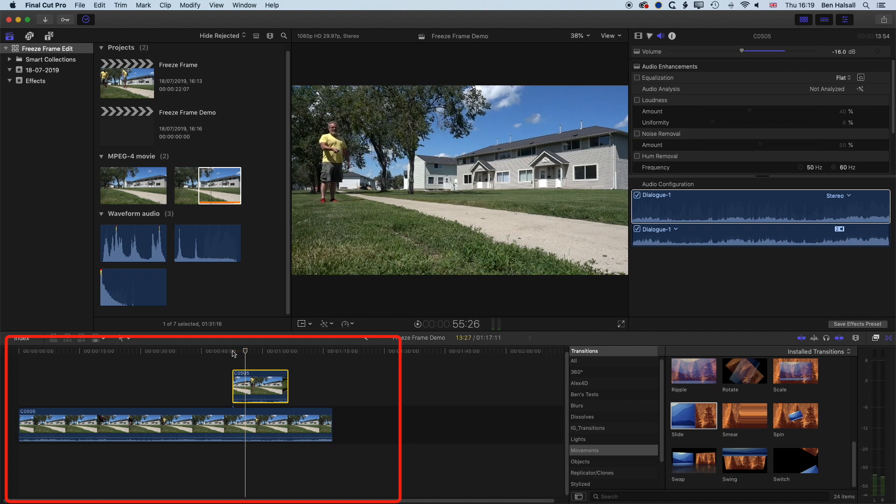
{"action": "key", "text": "Left"}
{"action": "key", "text": "Left"}
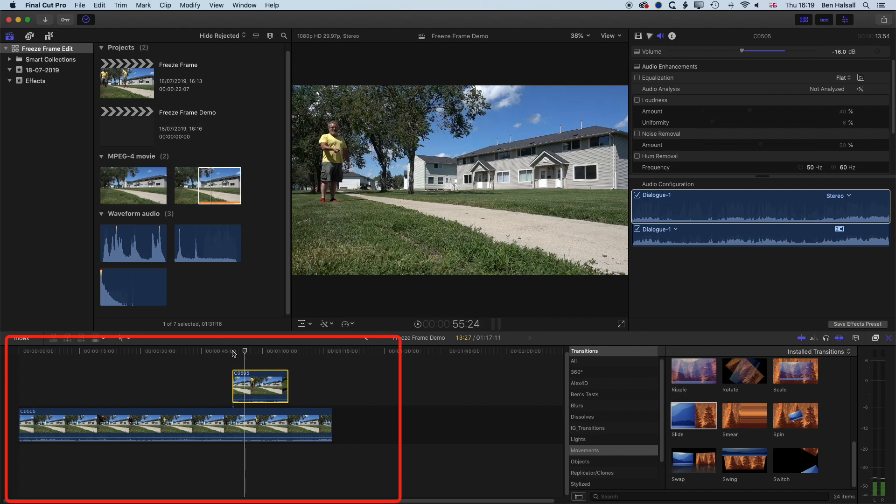
{"action": "key", "text": "Left"}
{"action": "key", "text": "Left"}
{"action": "key", "text": "Left"}
{"action": "key", "text": "Left"}
{"action": "key", "text": "Left"}
{"action": "key", "text": "Left"}
{"action": "key", "text": "Left"}
{"action": "key", "text": "Left"}
{"action": "key", "text": "Left"}
{"action": "key", "text": "Left"}
{"action": "key", "text": "Left"}
{"action": "key", "text": "Left"}
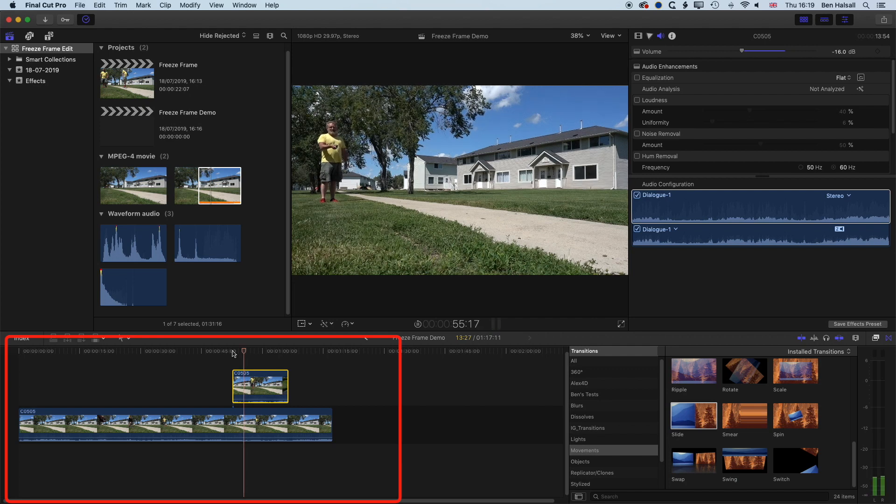
{"action": "key", "text": "Right"}
{"action": "key", "text": "Right"}
{"action": "key", "text": "Right"}
{"action": "key", "text": "Right"}
{"action": "key", "text": "Right"}
{"action": "key", "text": "Right"}
{"action": "key", "text": "Right"}
{"action": "key", "text": "Right"}
{"action": "key", "text": "Right"}
{"action": "key", "text": "Right"}
{"action": "key", "text": "Right"}
{"action": "key", "text": "Right"}
{"action": "key", "text": "Right"}
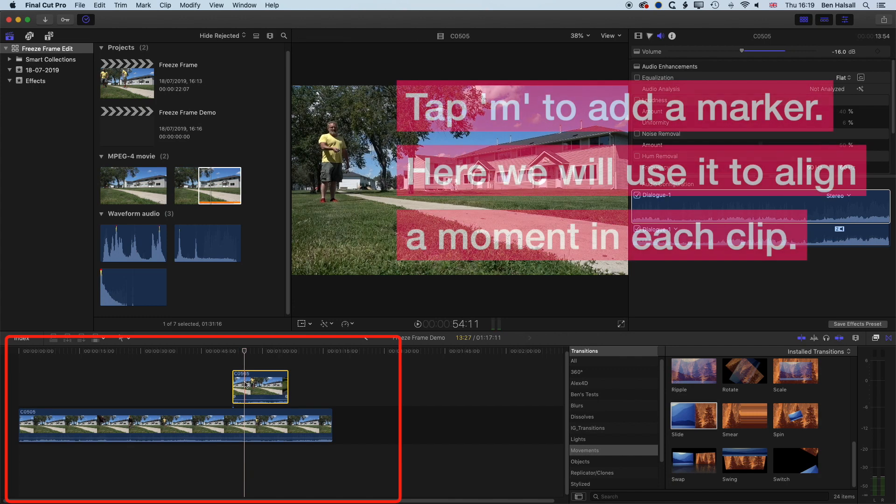
{"action": "key", "text": "m"}
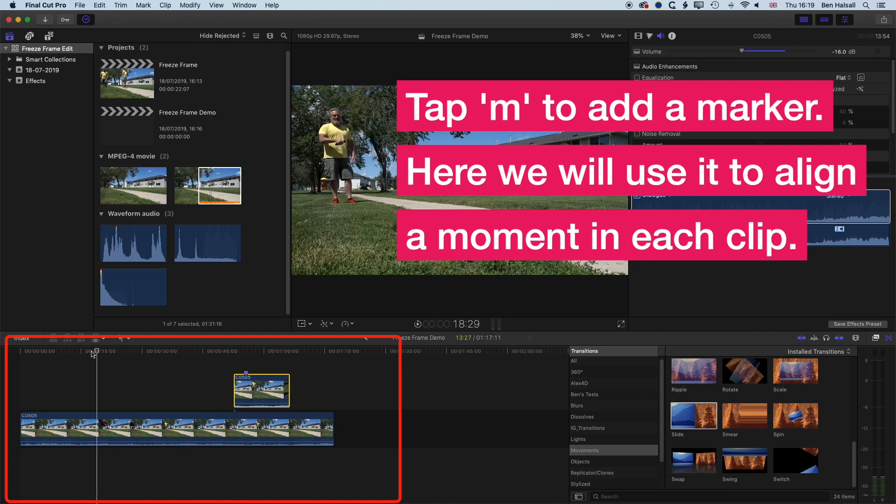
Find the frame of the approaching skateboarder at 5:15 in the main clip and add a marker to that clip there.
{"action": "left_click", "coordinate": [21, 353]}
{"action": "key", "text": "space"}
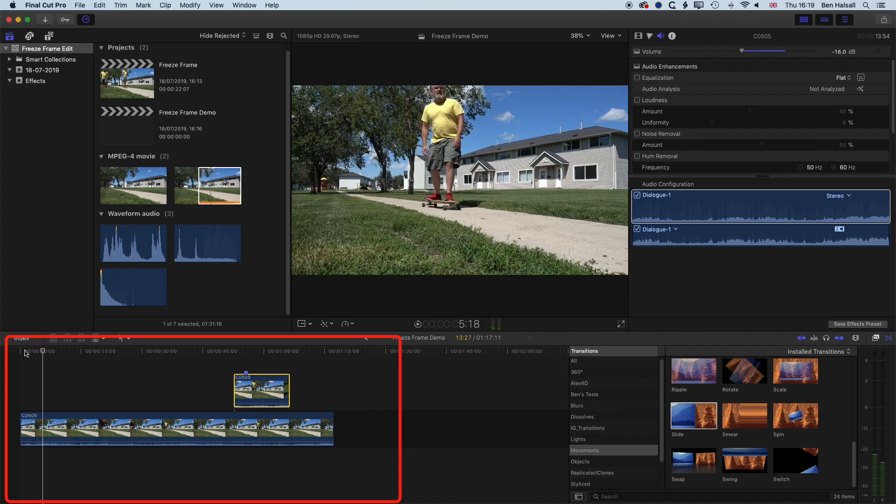
{"action": "key", "text": "Left"}
{"action": "key", "text": "Left"}
{"action": "key", "text": "Left"}
{"action": "key", "text": "Left"}
{"action": "key", "text": "Left"}
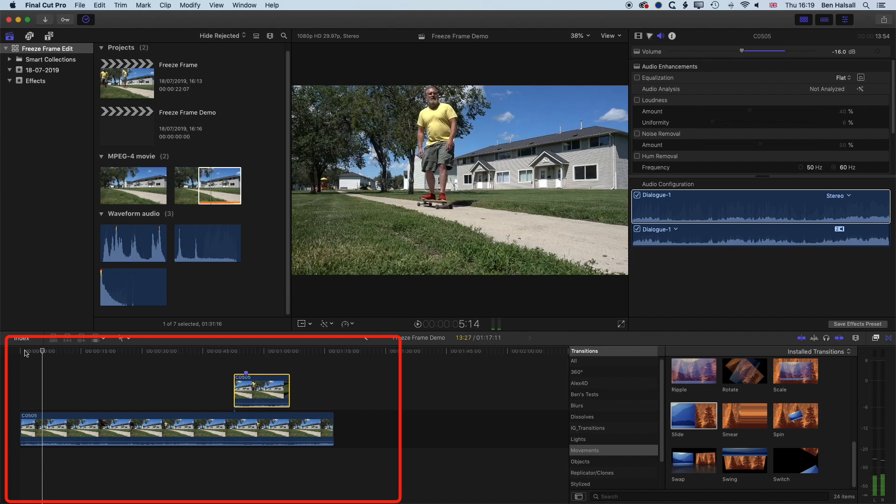
{"action": "key", "text": "Right"}
{"action": "key", "text": "Right"}
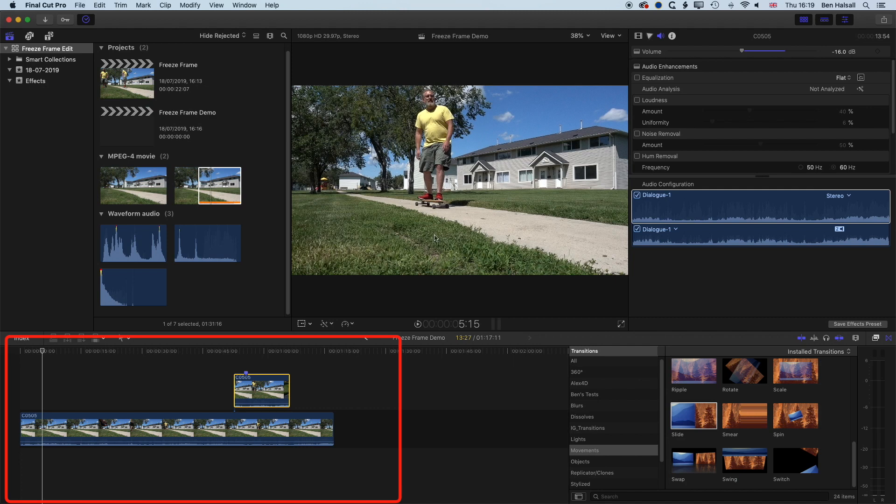
{"action": "left_click", "coordinate": [44, 425]}
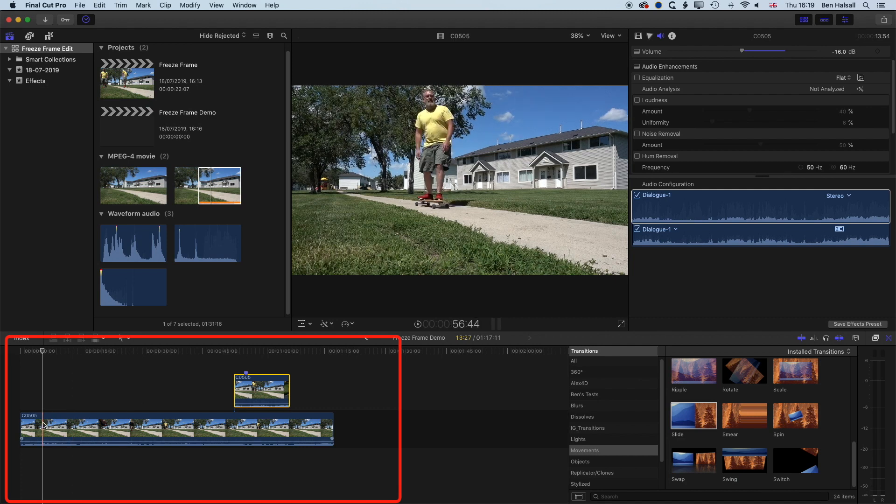
{"action": "key", "text": "m"}
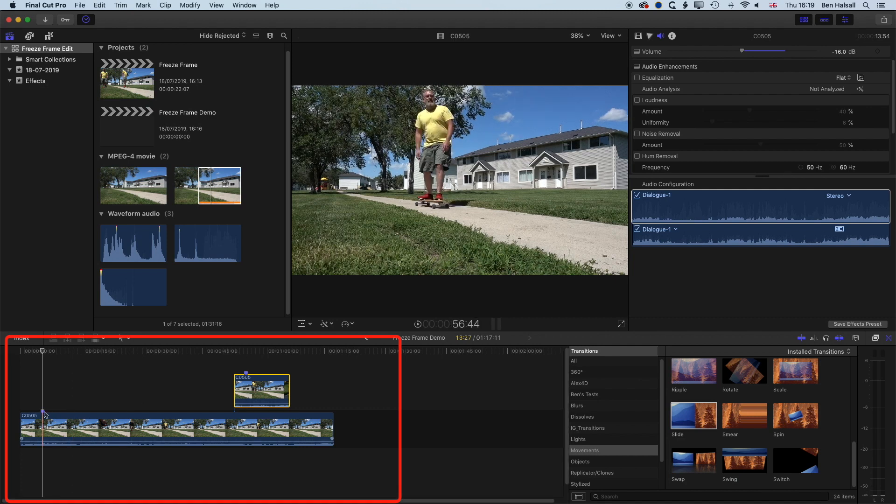
Move the connected clip so both markers line up, and trim the main clip's end to match the connected clip's end.
{"action": "left_click", "coordinate": [195, 389]}
{"action": "left_click_drag", "start_coordinate": [195, 389], "coordinate": [50, 387]}
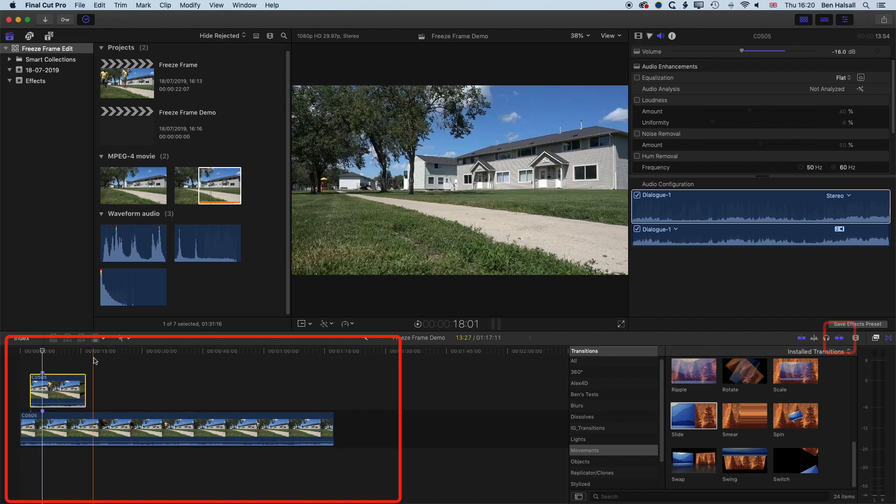
{"action": "left_click_drag", "start_coordinate": [329, 426], "coordinate": [87, 418]}
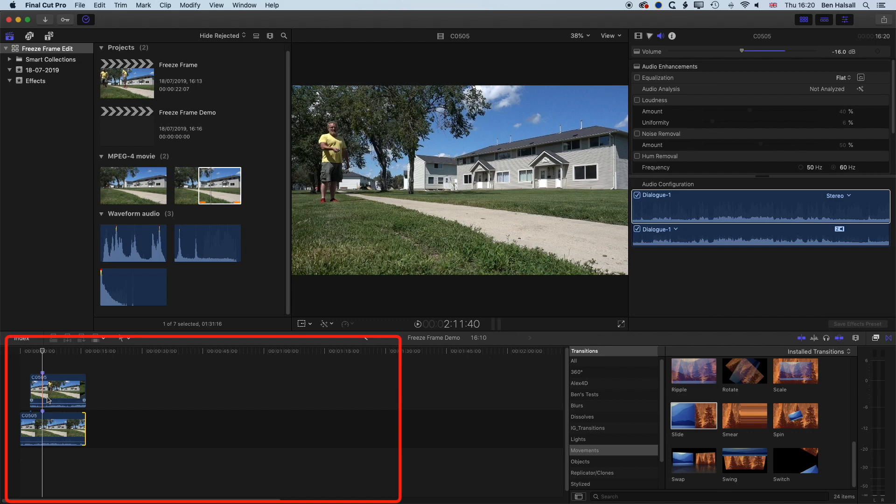
Play the aligned edit from the start to check its timing, and create a freeze frame in the main clip at its marker.
{"action": "key", "text": "shift+z"}
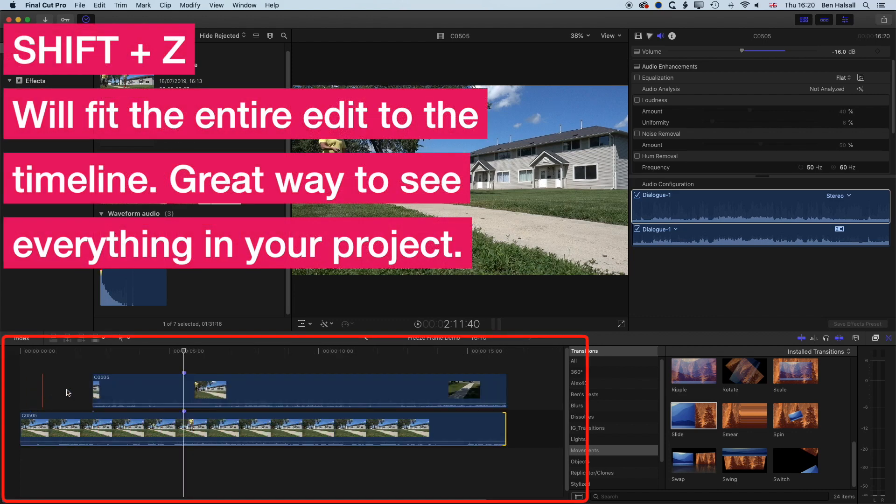
{"action": "left_click", "coordinate": [27, 352]}
{"action": "left_click_drag", "start_coordinate": [28, 354], "coordinate": [20, 354]}
{"action": "key", "text": "space"}
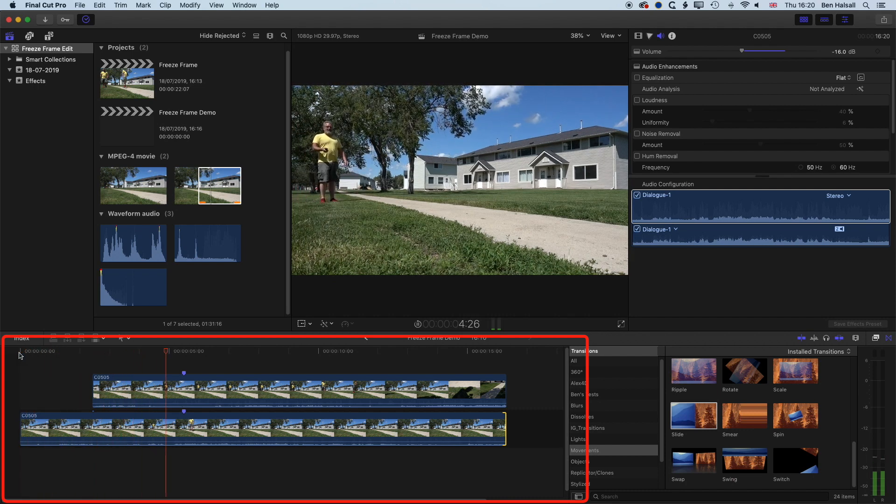
{"action": "key", "text": "space"}
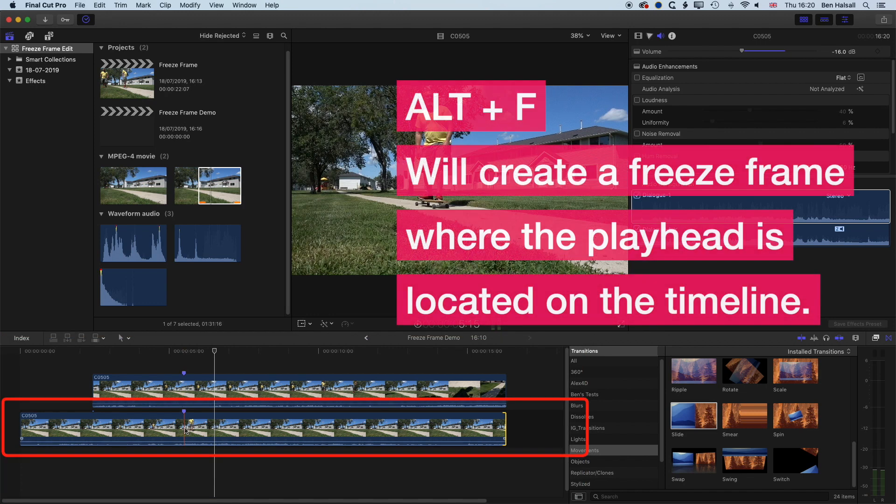
{"action": "key", "text": "alt+f"}
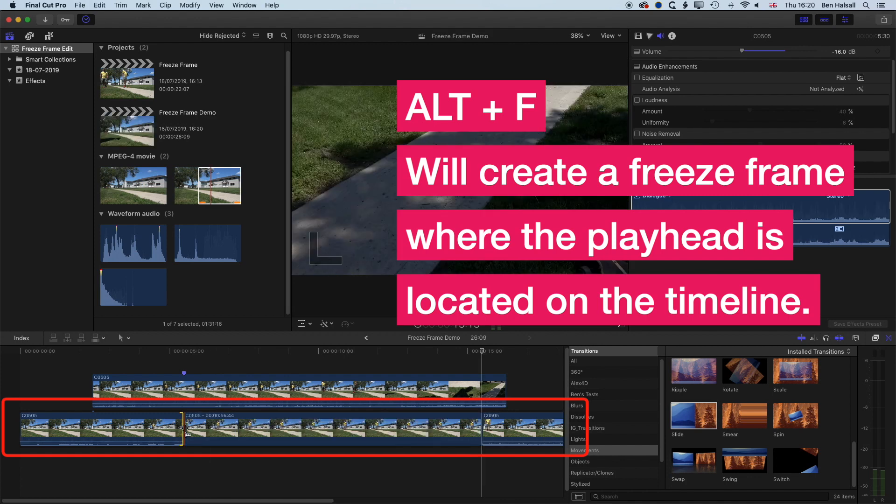
Disable the connected clip and play the main clip across the start of the freeze frame.
{"action": "left_click_drag", "start_coordinate": [184, 353], "coordinate": [149, 354]}
{"action": "left_click", "coordinate": [154, 396]}
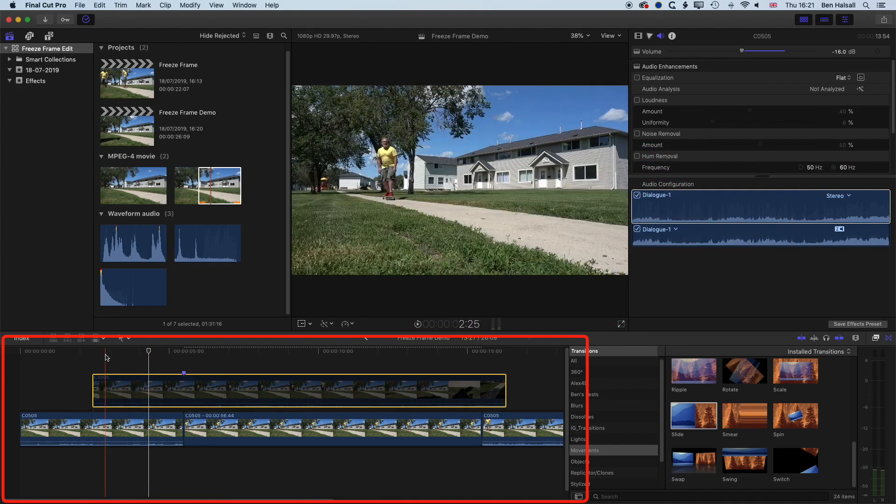
{"action": "key", "text": "space"}
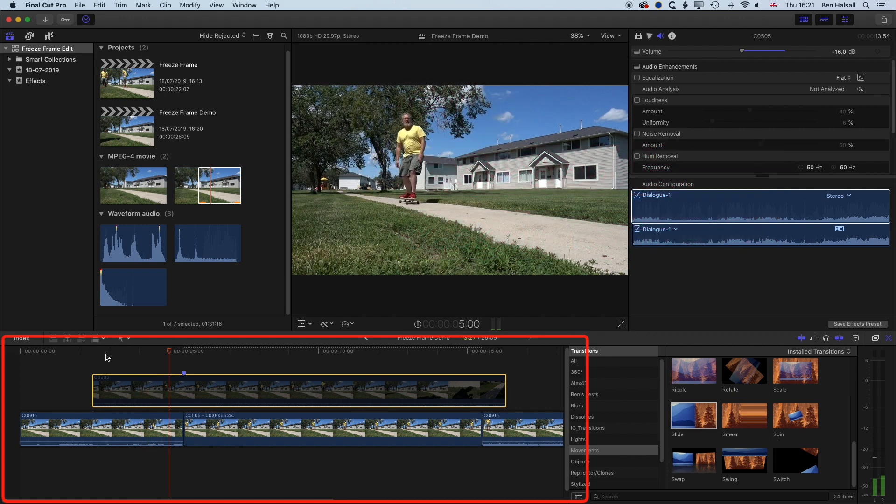
{"action": "key", "text": "space"}
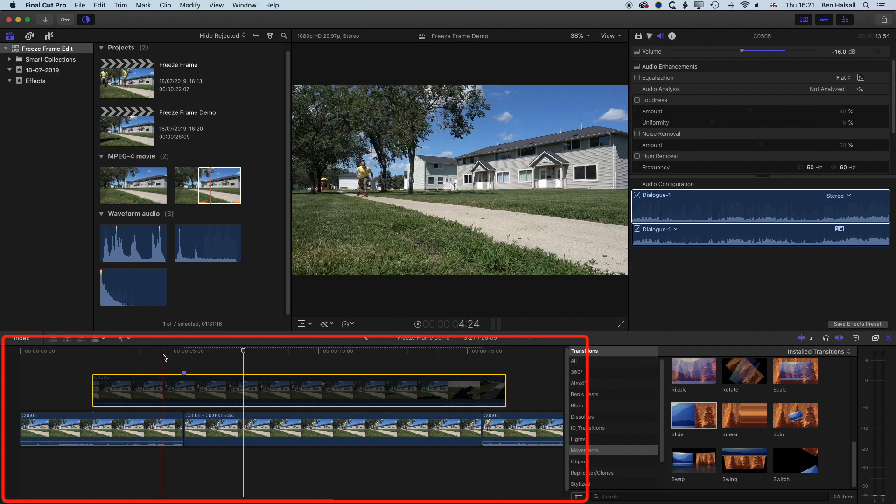
Return to the connected clip's start, enable that clip again, and apply the Draw Mask effect from the Masks category to it.
{"action": "left_click_drag", "start_coordinate": [174, 349], "coordinate": [97, 348]}
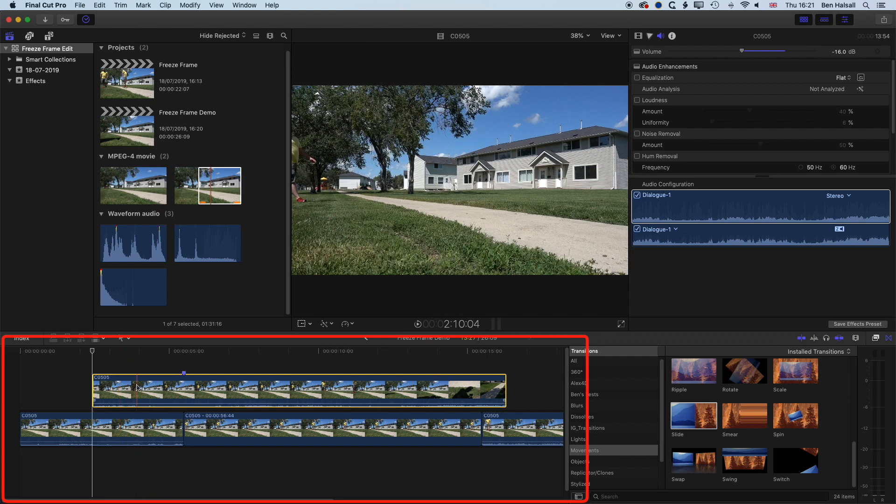
{"action": "left_click", "coordinate": [876, 339]}
{"action": "scroll", "coordinate": [658, 407], "scroll_direction": "down", "scroll_amount": 3}
{"action": "scroll", "coordinate": [658, 410], "scroll_direction": "down", "scroll_amount": 2}
{"action": "left_click", "coordinate": [613, 436]}
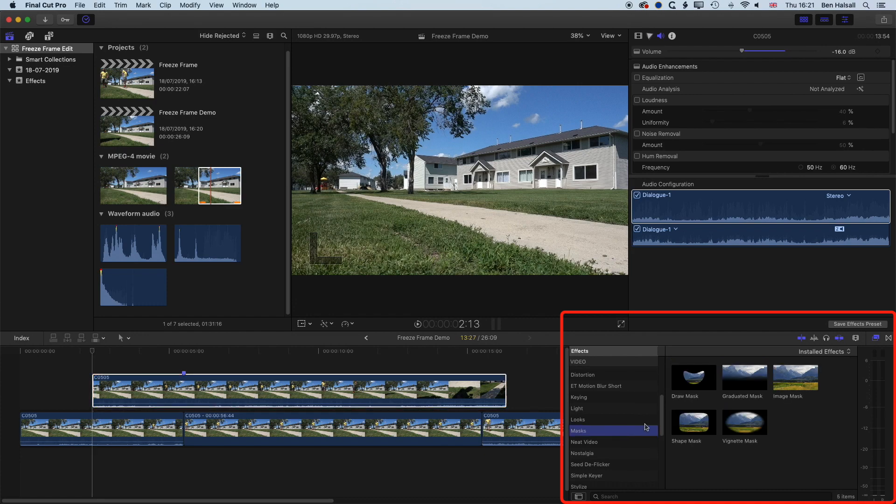
{"action": "left_click", "coordinate": [683, 387]}
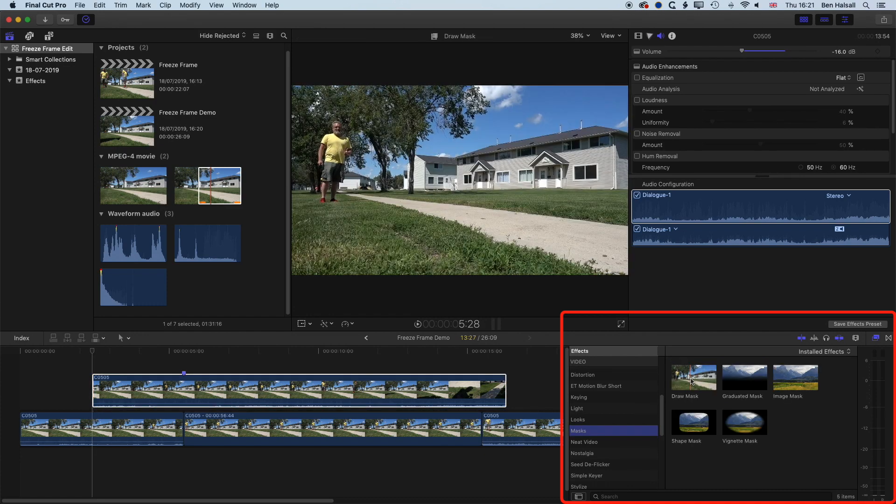
{"action": "mouse_move", "coordinate": [690, 384]}
{"action": "left_mouse_down"}
{"action": "mouse_move", "coordinate": [560, 361]}
{"action": "mouse_move", "coordinate": [215, 389]}
{"action": "left_mouse_up"}
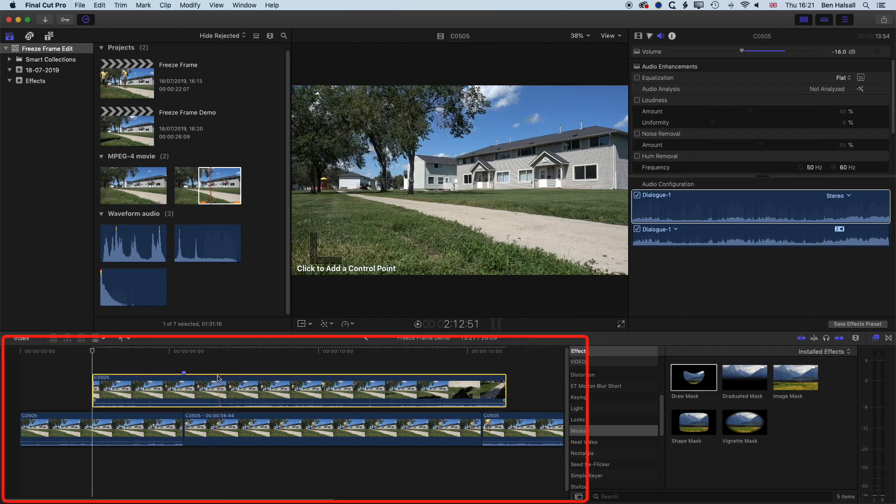
Go to the connected clip's marker, where the standing man makes his gesture, and show the clip's Draw Mask video settings.
{"action": "left_click_drag", "start_coordinate": [92, 353], "coordinate": [182, 356]}
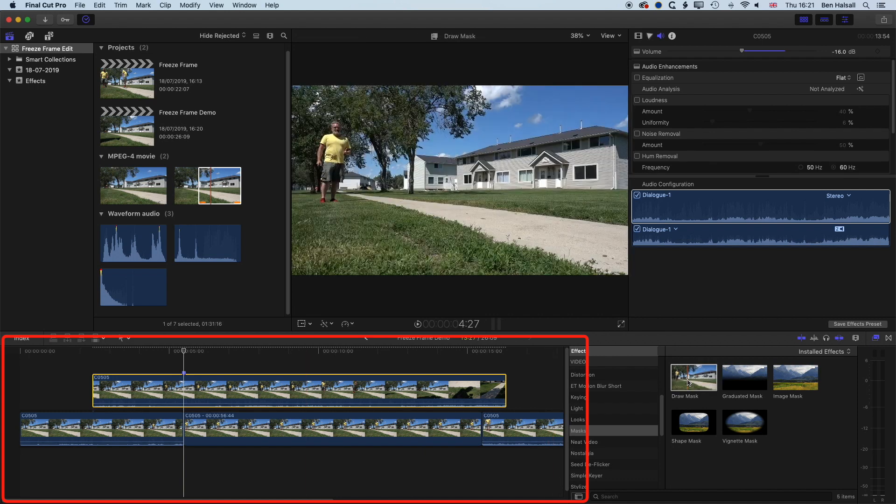
{"action": "left_click", "coordinate": [638, 35]}
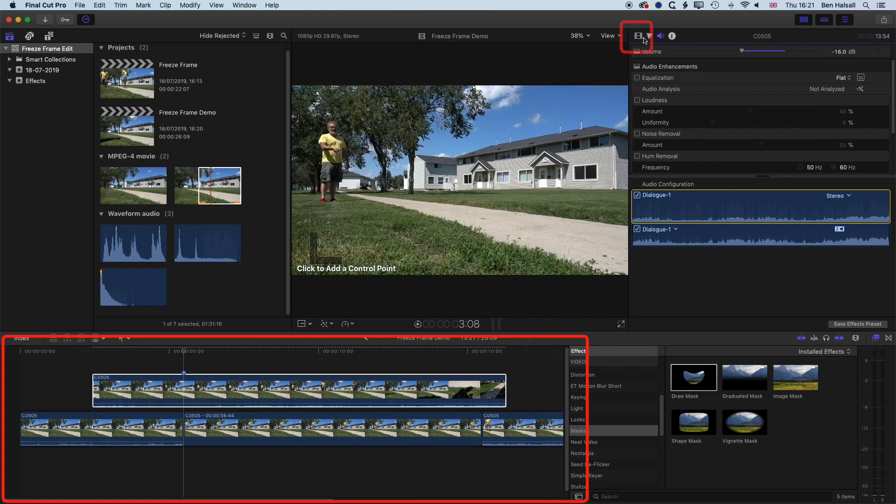
{"action": "left_click", "coordinate": [242, 4]}
{"action": "mouse_move", "coordinate": [258, 56]}
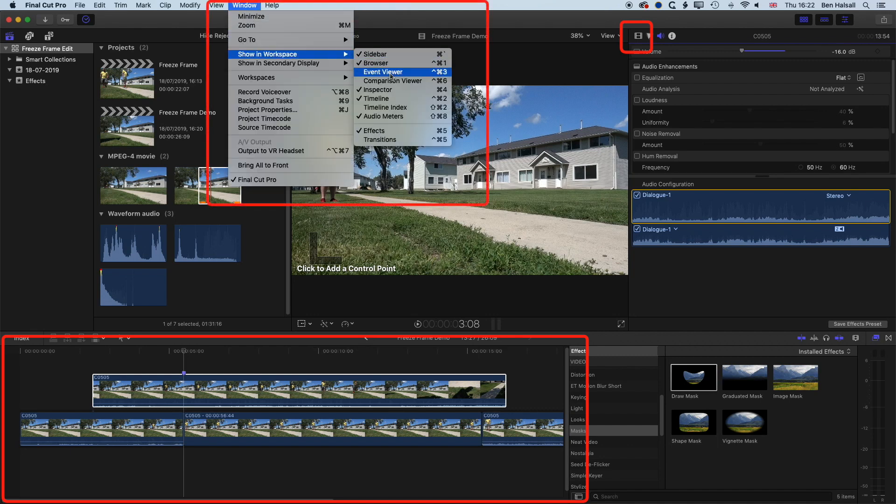
{"action": "left_click", "coordinate": [354, 5]}
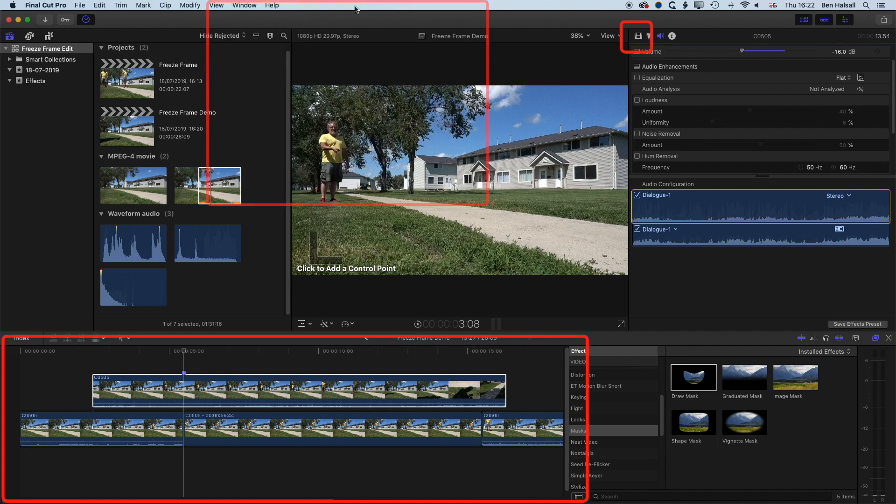
{"action": "left_click", "coordinate": [638, 36]}
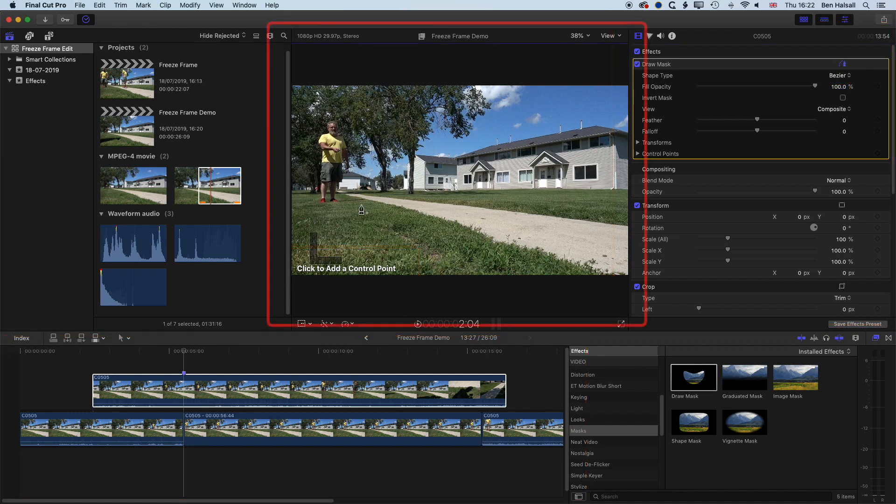
Draw a closed mask around the standing man, with the viewer at 25% so the outline extends beyond the frame's edge.
{"action": "left_click", "coordinate": [320, 211]}
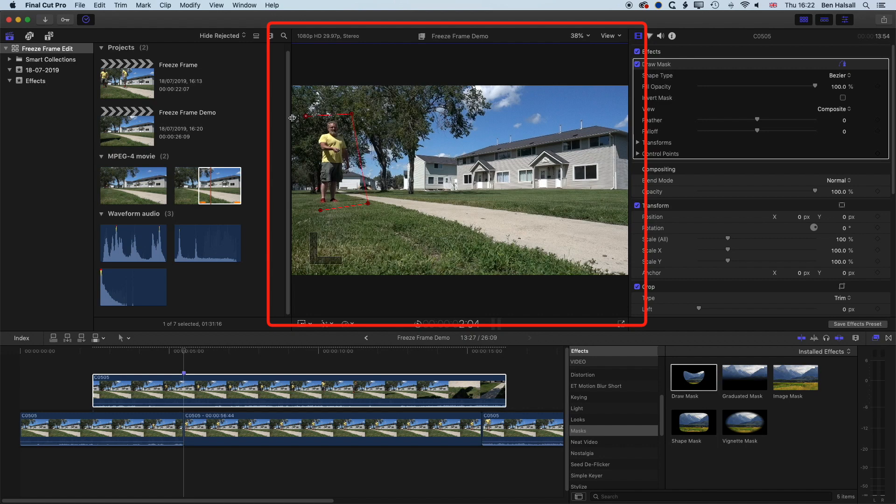
{"action": "left_click", "coordinate": [582, 39]}
{"action": "left_click", "coordinate": [584, 73]}
{"action": "left_click", "coordinate": [341, 142]}
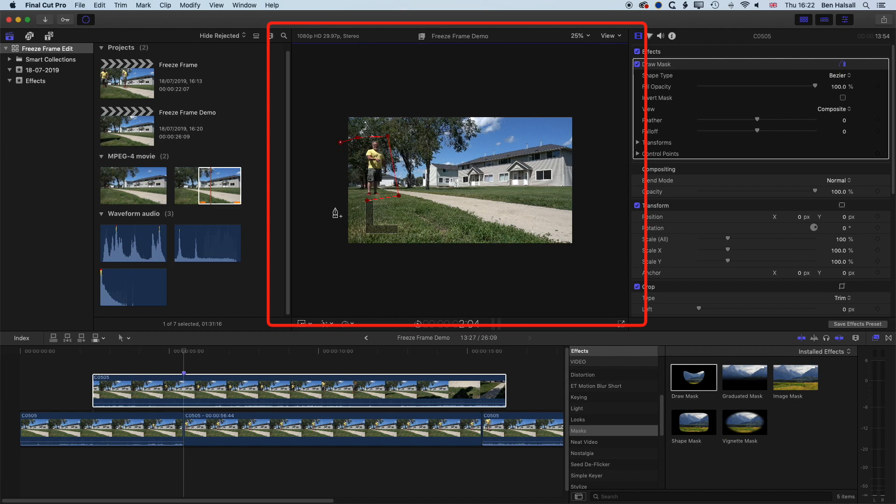
{"action": "left_click", "coordinate": [368, 202]}
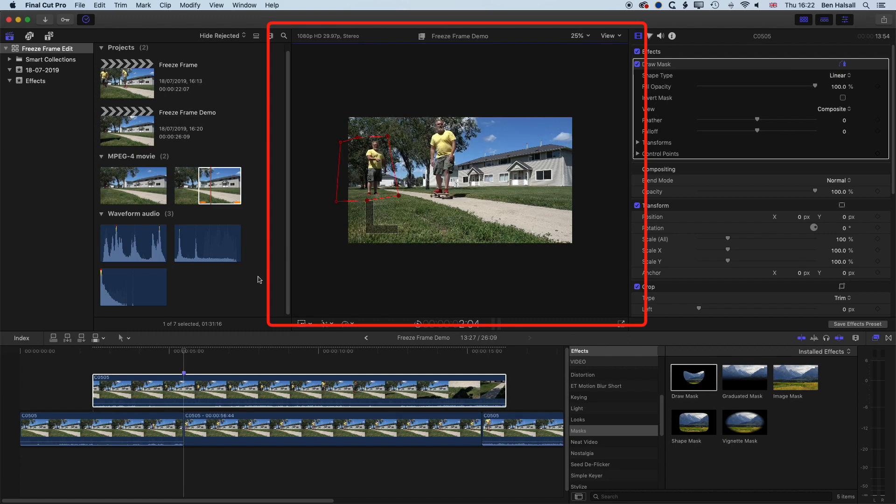
Play the masked section from just before the connected clip into the freeze frame to check the composite.
{"action": "left_click_drag", "start_coordinate": [183, 351], "coordinate": [88, 349]}
{"action": "key", "text": "space"}
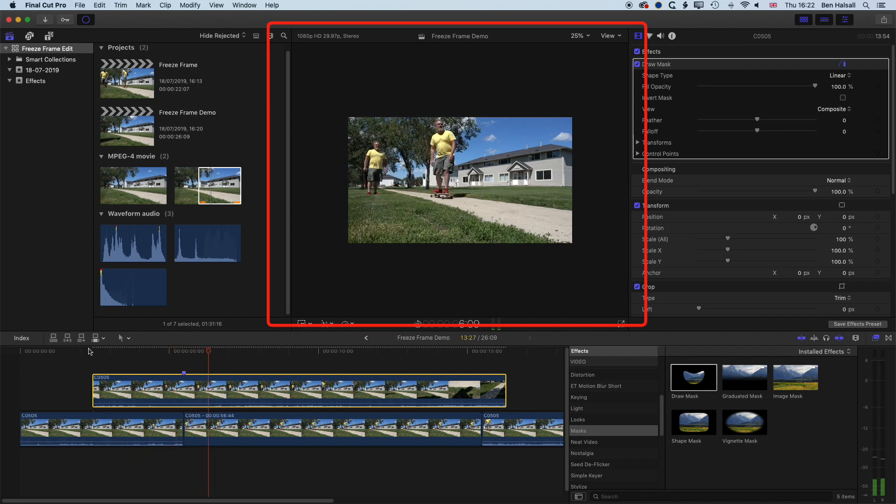
{"action": "key", "text": "space"}
{"action": "left_click_drag", "start_coordinate": [228, 354], "coordinate": [97, 355]}
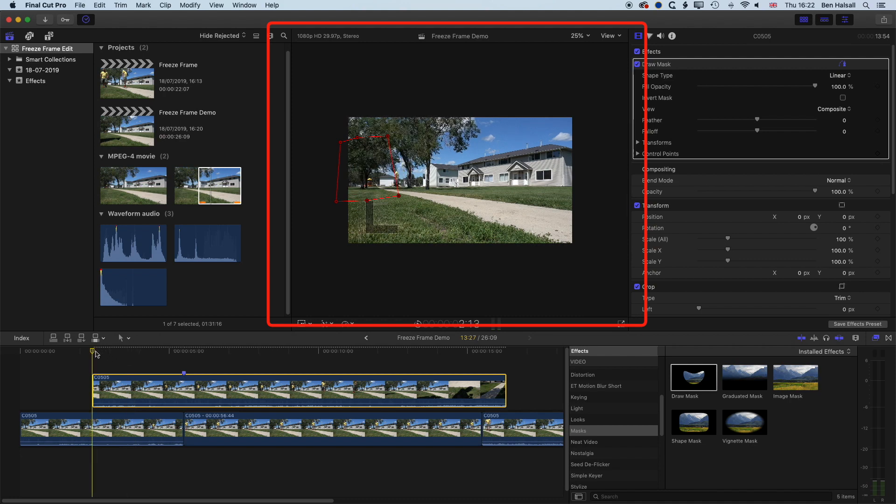
Trim the connected clip's start to 3:18 and replay the man's entrance across the new cut.
{"action": "left_click_drag", "start_coordinate": [98, 354], "coordinate": [129, 355]}
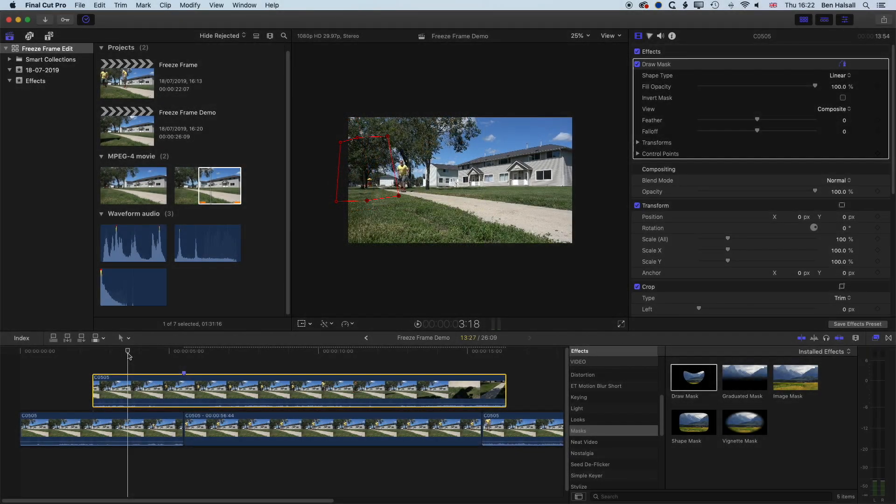
{"action": "left_click_drag", "start_coordinate": [100, 387], "coordinate": [135, 386]}
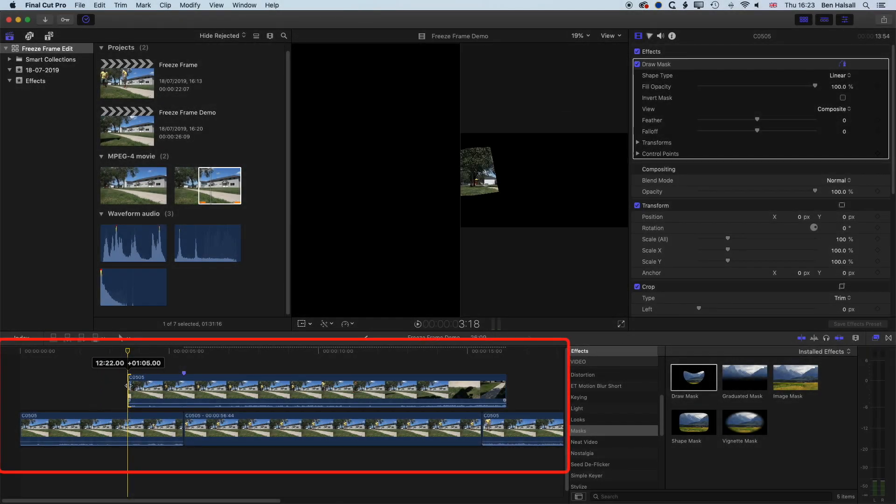
{"action": "left_click_drag", "start_coordinate": [129, 351], "coordinate": [88, 352]}
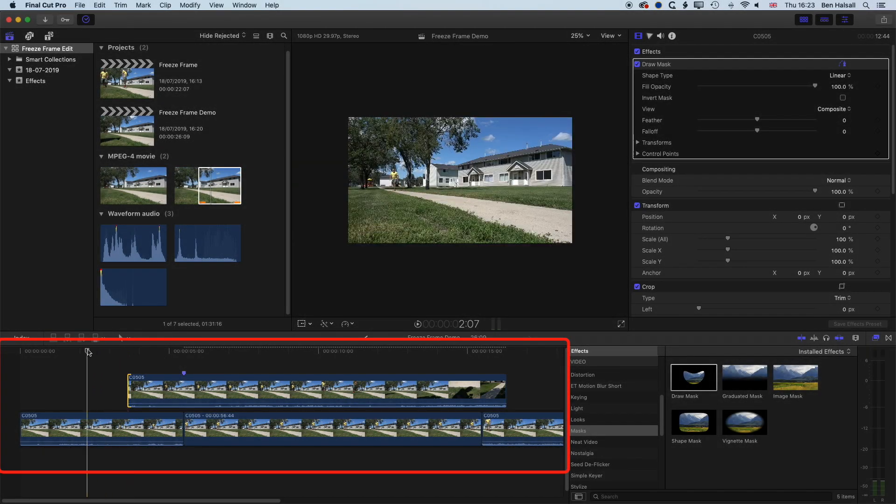
{"action": "key", "text": "space"}
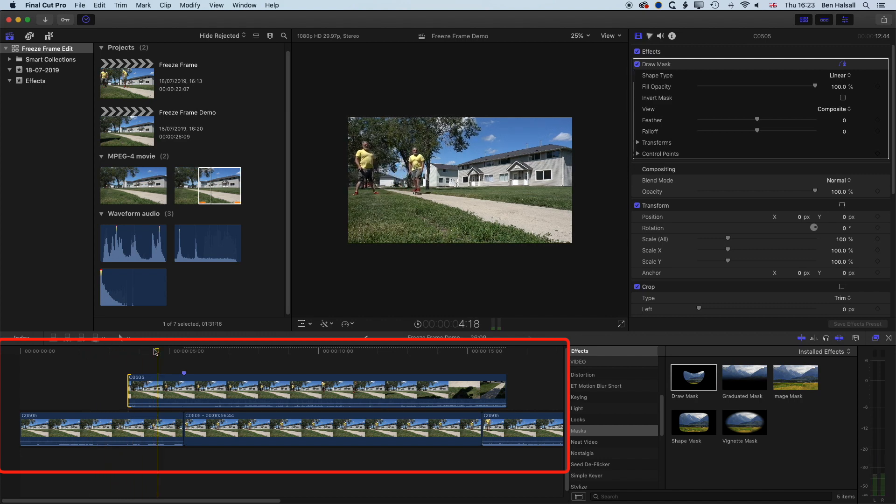
{"action": "left_click_drag", "start_coordinate": [155, 352], "coordinate": [128, 352]}
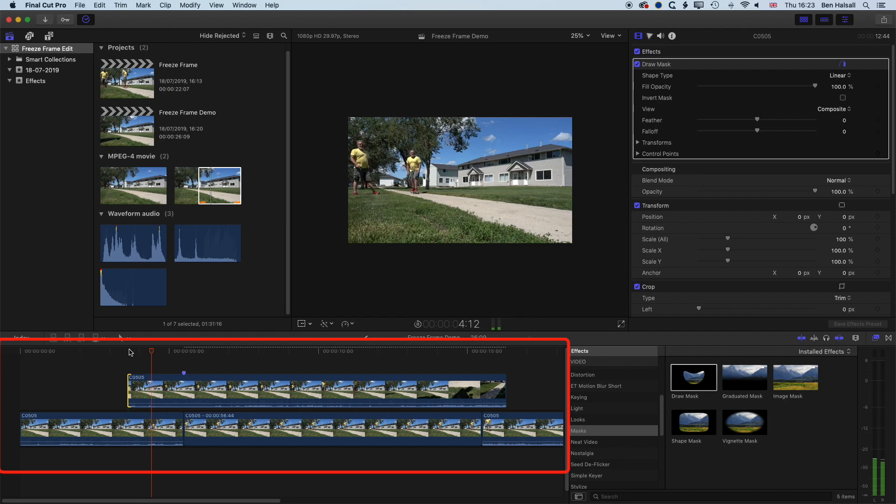
{"action": "left_click_drag", "start_coordinate": [134, 353], "coordinate": [106, 353]}
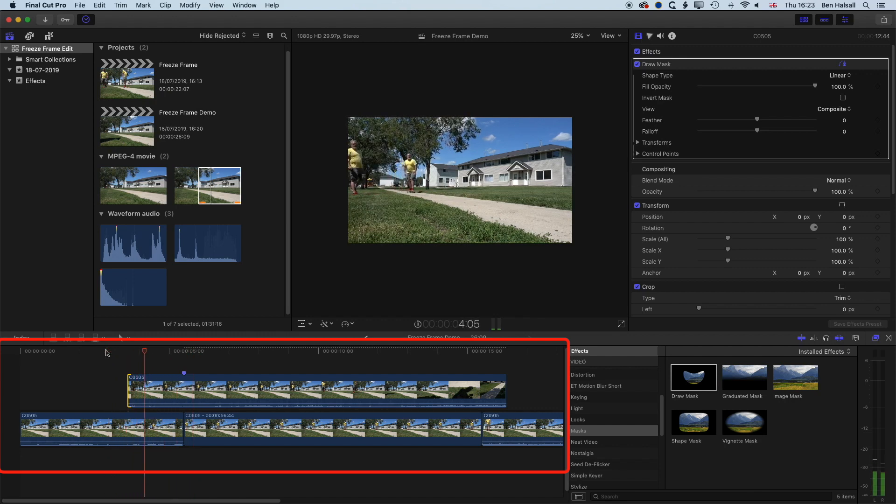
Extend the connected clip's start back to 2:28 on the timeline, playing the entrance to judge the cut.
{"action": "left_click_drag", "start_coordinate": [154, 353], "coordinate": [115, 382]}
{"action": "left_click", "coordinate": [106, 354]}
{"action": "key", "text": "space"}
{"action": "left_click", "coordinate": [113, 354]}
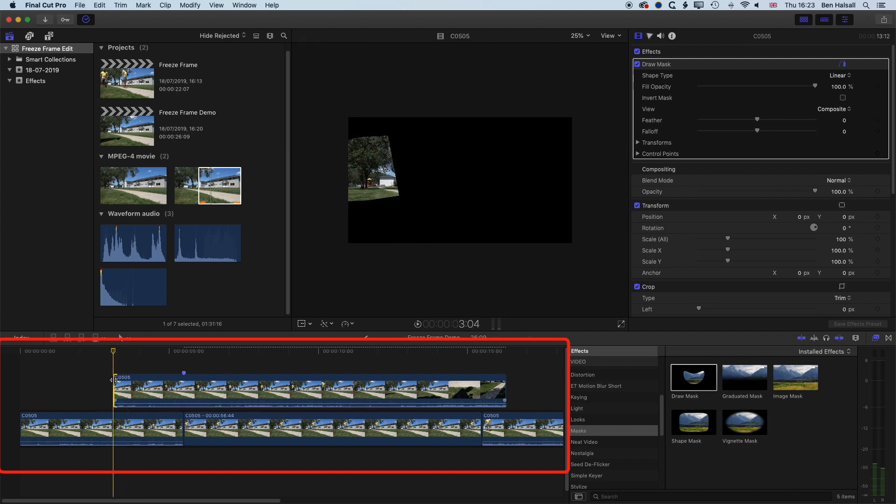
{"action": "left_click_drag", "start_coordinate": [116, 386], "coordinate": [108, 386]}
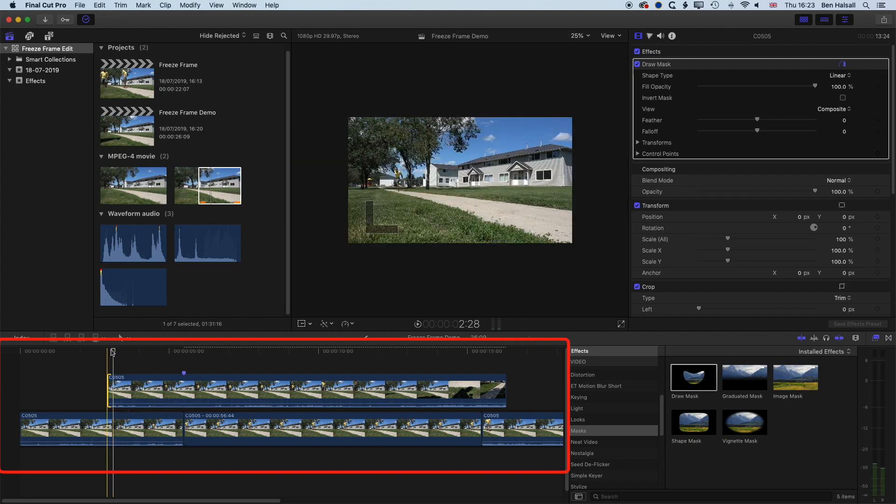
Apply the Cross Dissolve transition to the connected clip and keep it only at the clip's start, deleting the end one.
{"action": "left_click", "coordinate": [889, 339]}
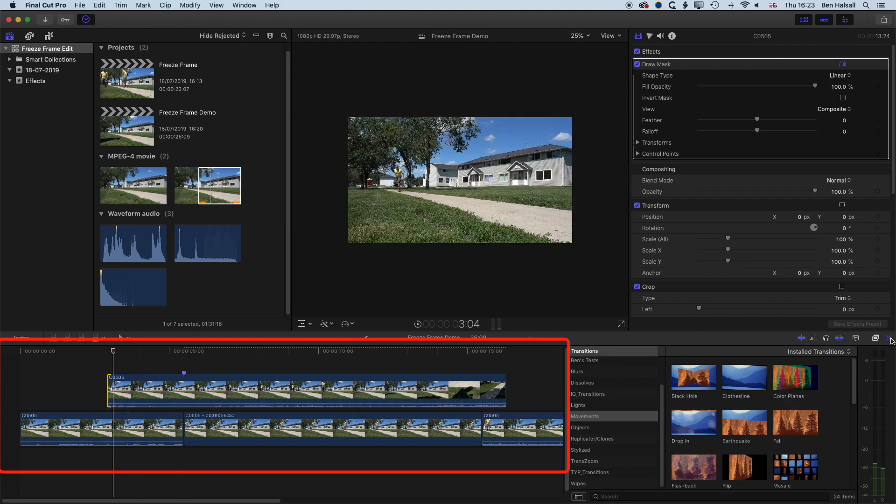
{"action": "left_click", "coordinate": [582, 382]}
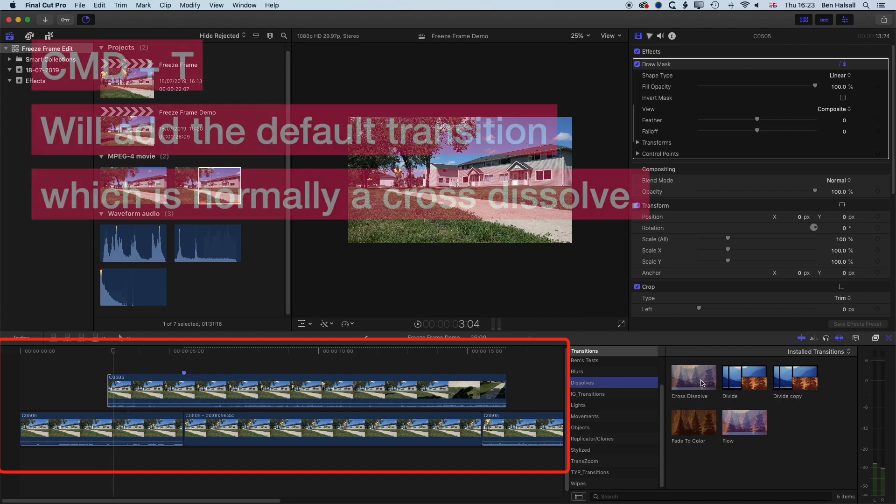
{"action": "left_click_drag", "start_coordinate": [707, 387], "coordinate": [112, 391]}
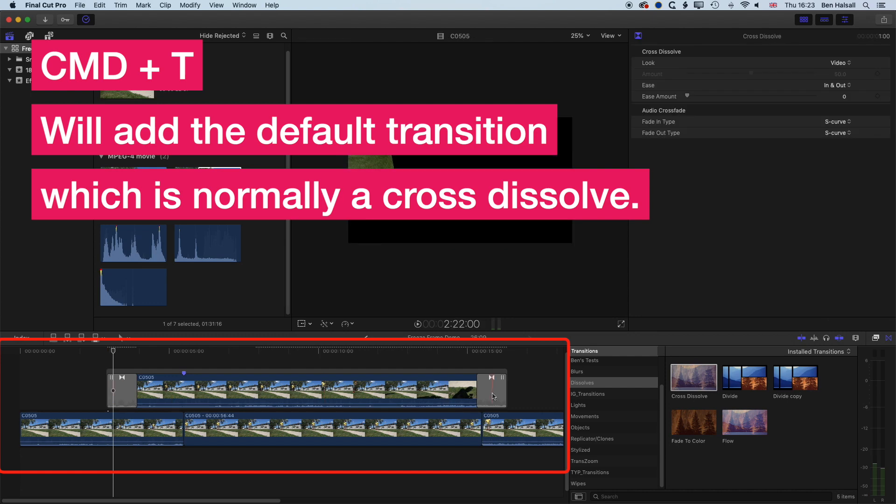
{"action": "left_click", "coordinate": [492, 396]}
{"action": "key", "text": "Delete"}
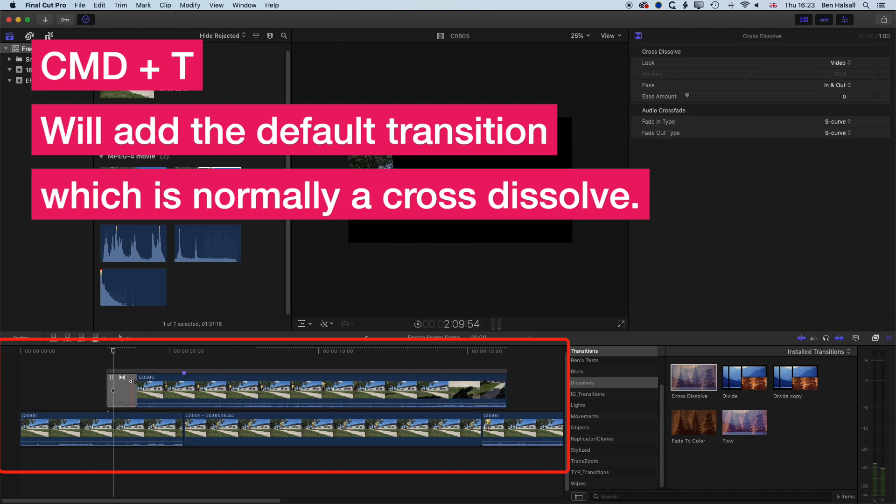
Shorten the cross dissolve at the connected clip's start to 15 frames and play across it.
{"action": "left_click_drag", "start_coordinate": [135, 382], "coordinate": [120, 382]}
{"action": "left_click_drag", "start_coordinate": [113, 351], "coordinate": [97, 352]}
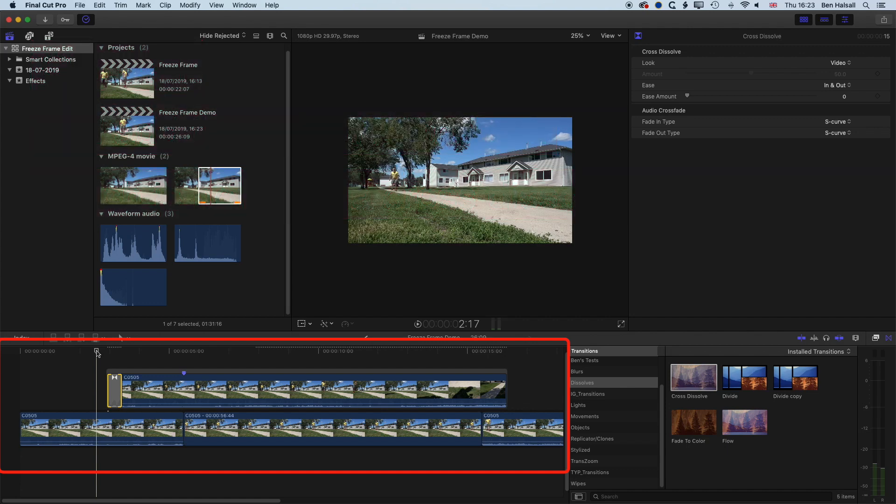
{"action": "key", "text": "space"}
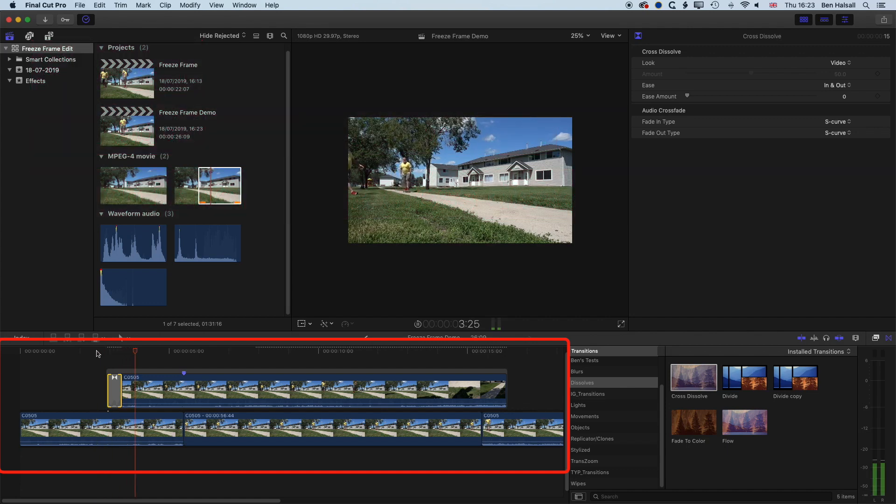
{"action": "left_click_drag", "start_coordinate": [142, 352], "coordinate": [108, 351]}
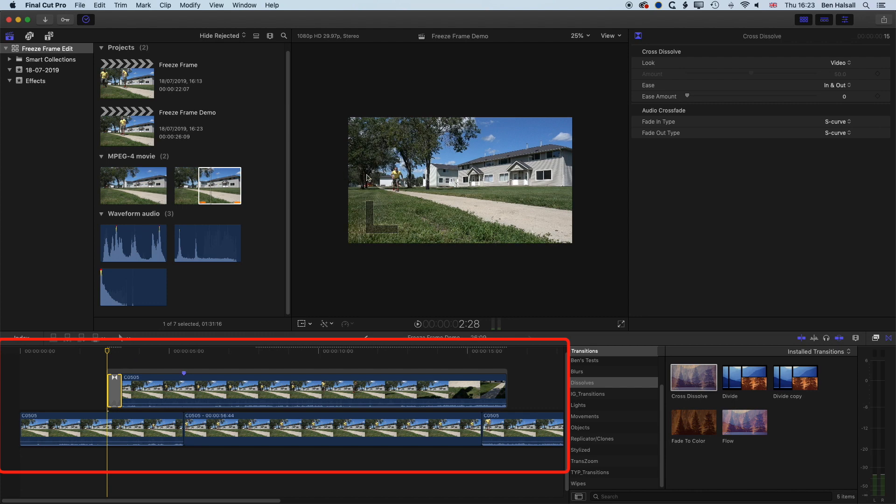
Delete the cross dissolve from the connected clip's start and play the entrance without it for comparison.
{"action": "left_click", "coordinate": [116, 397]}
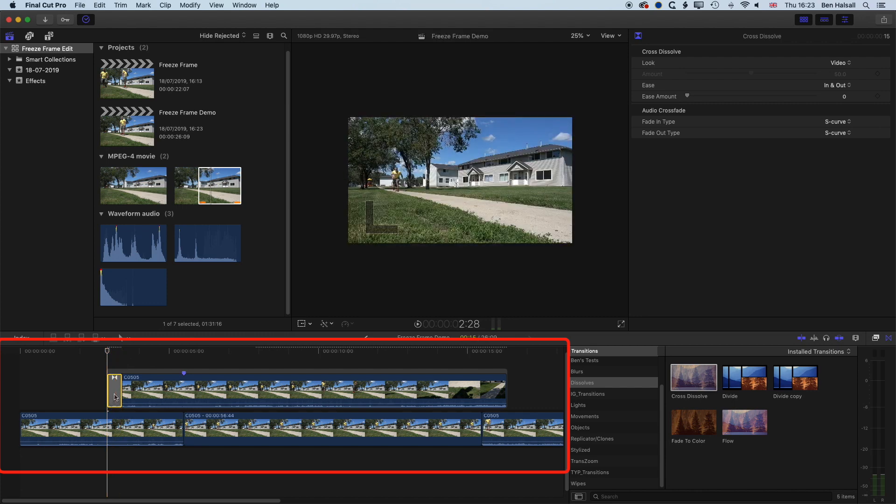
{"action": "key", "text": "Delete"}
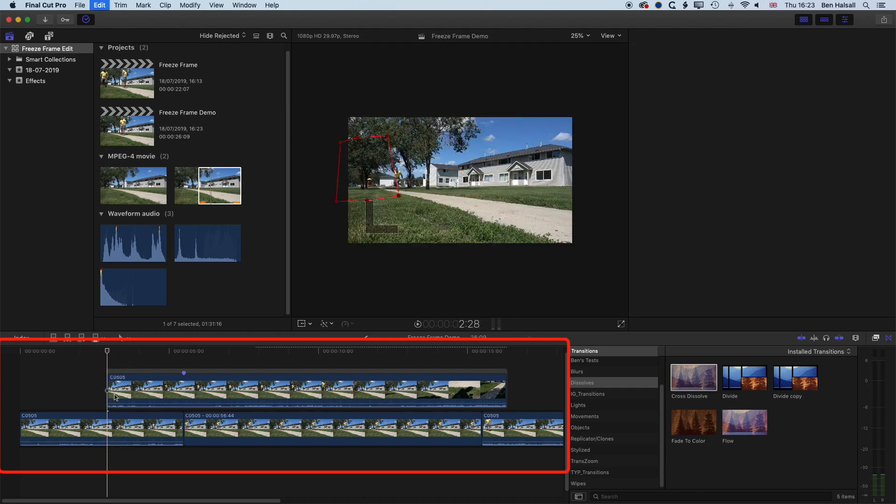
{"action": "left_click_drag", "start_coordinate": [107, 352], "coordinate": [84, 353]}
{"action": "key", "text": "space"}
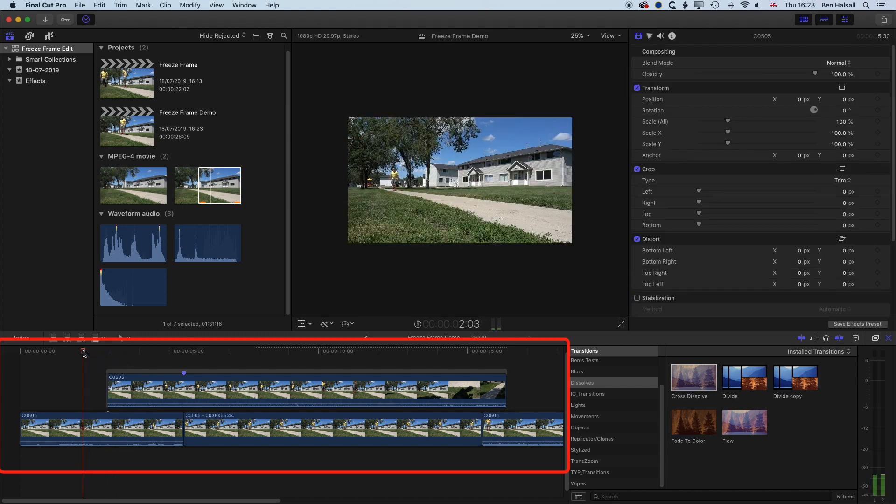
Put a 15-frame cross dissolve back at the connected clip's start and play the entrance from before it.
{"action": "left_click", "coordinate": [108, 390]}
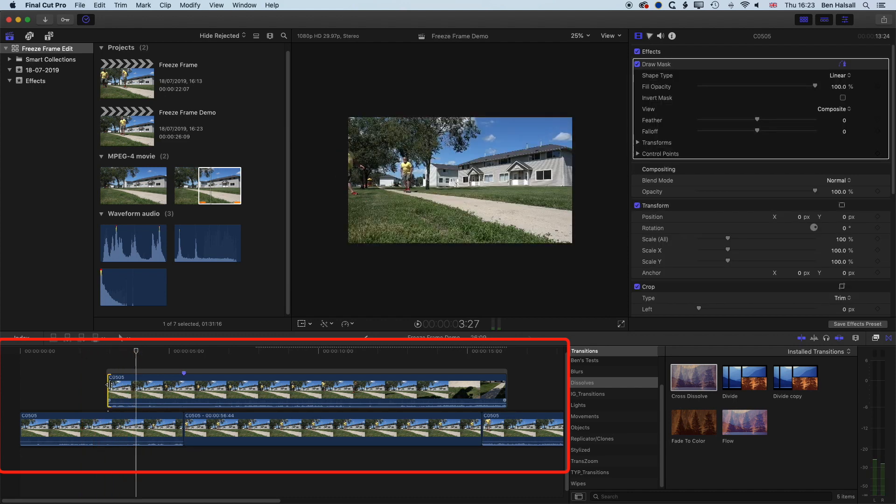
{"action": "key", "text": "cmd+t"}
{"action": "left_click_drag", "start_coordinate": [77, 353], "coordinate": [72, 353]}
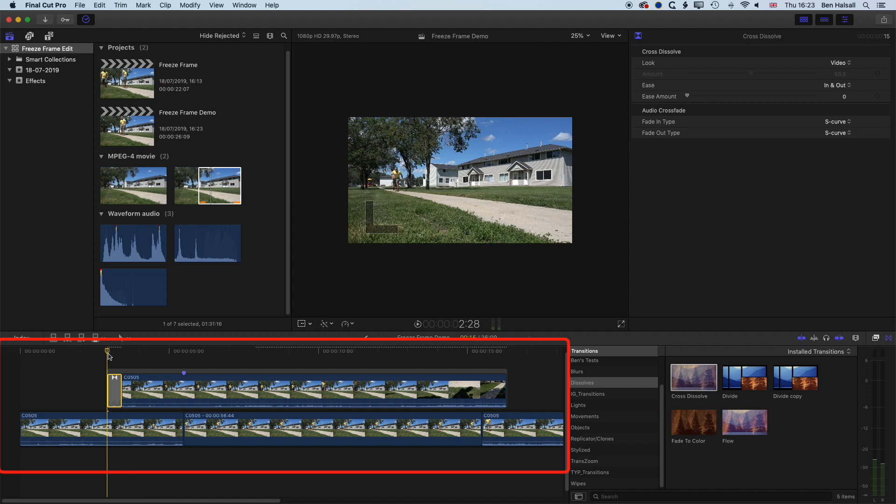
{"action": "key", "text": "space"}
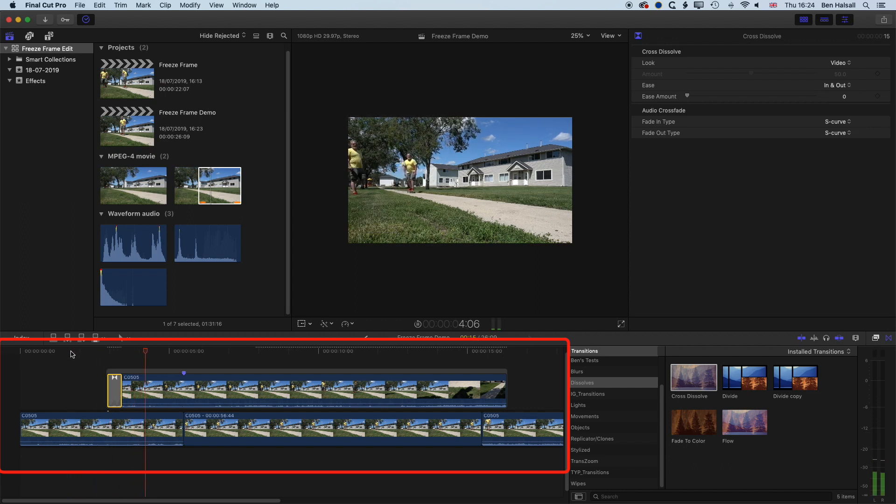
Scrub across the cross dissolve at the connected clip's start to examine how the standing man fades in.
{"action": "left_click", "coordinate": [122, 354]}
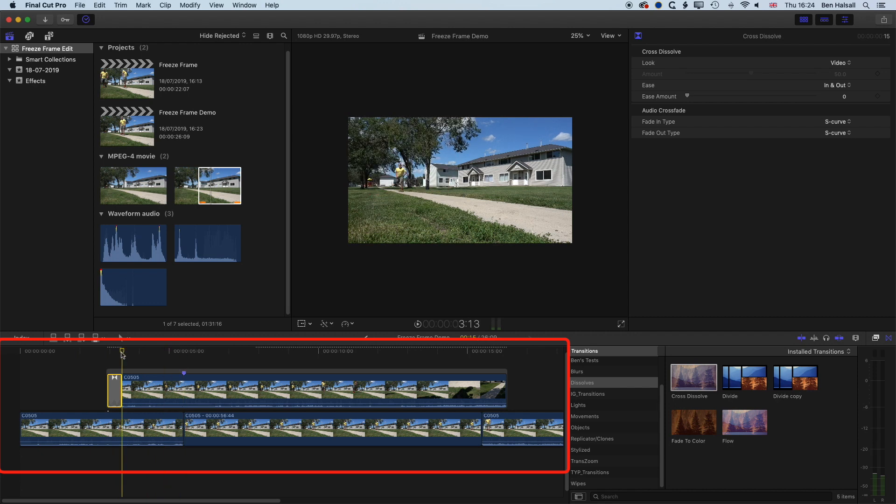
{"action": "left_click", "coordinate": [122, 354]}
{"action": "left_click", "coordinate": [108, 353]}
{"action": "left_click", "coordinate": [112, 355]}
{"action": "left_click", "coordinate": [111, 355]}
{"action": "left_click", "coordinate": [111, 355]}
{"action": "left_click", "coordinate": [111, 355]}
{"action": "left_click", "coordinate": [109, 355]}
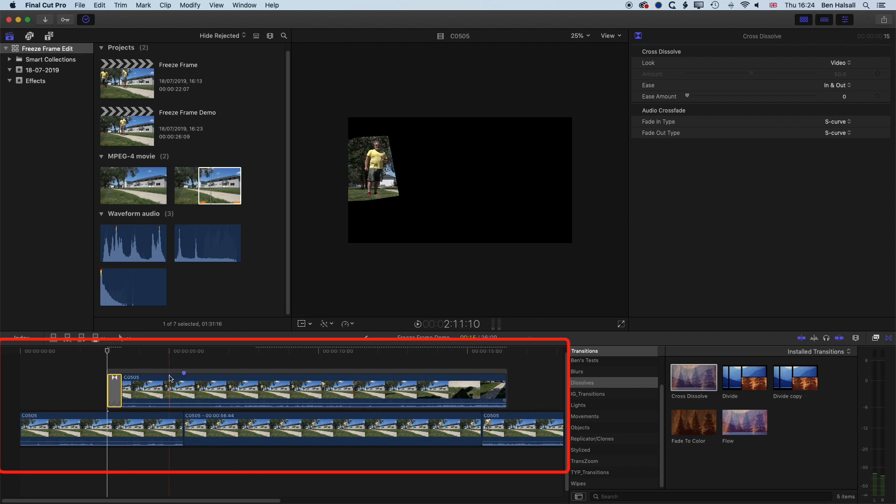
Play from just before the connected clip's start into the freeze frame to review the standing man's movement.
{"action": "left_click", "coordinate": [100, 353]}
{"action": "key", "text": "space"}
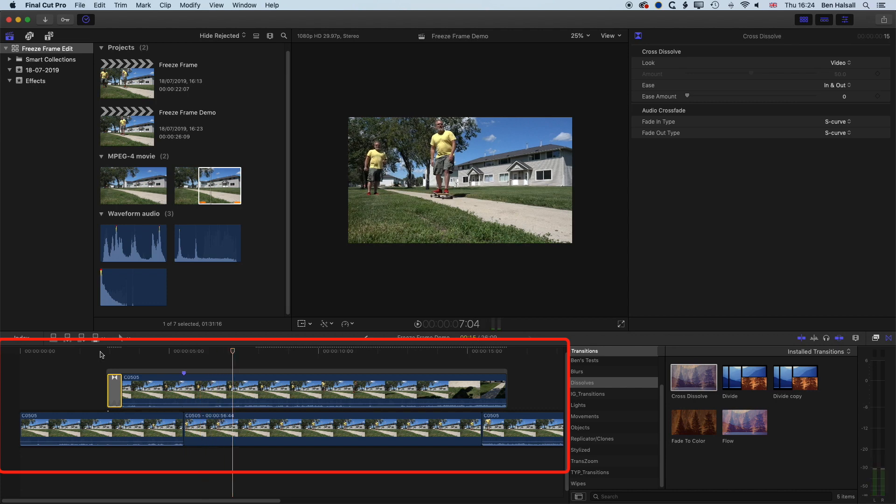
{"action": "left_click_drag", "start_coordinate": [233, 353], "coordinate": [136, 354]}
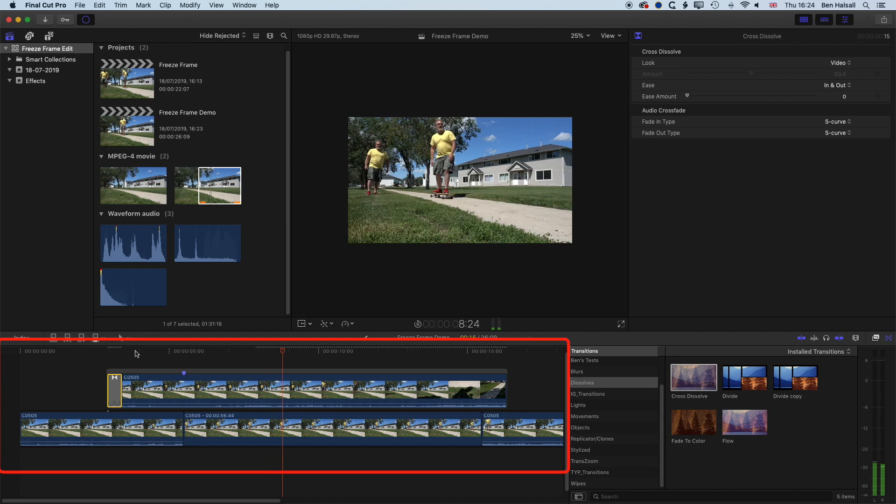
{"action": "key", "text": "space"}
Enlarge the connected clip's draw mask past the frame's upper, left and lower edges so it covers the man as he approaches the camera.
{"action": "left_click", "coordinate": [261, 389]}
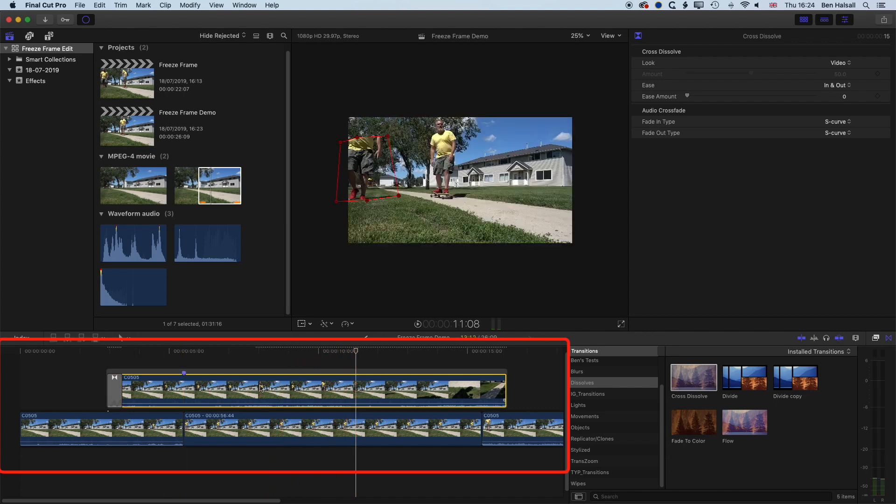
{"action": "left_click_drag", "start_coordinate": [387, 136], "coordinate": [388, 112]}
{"action": "left_click_drag", "start_coordinate": [357, 138], "coordinate": [345, 114]}
{"action": "left_click_drag", "start_coordinate": [368, 199], "coordinate": [333, 259]}
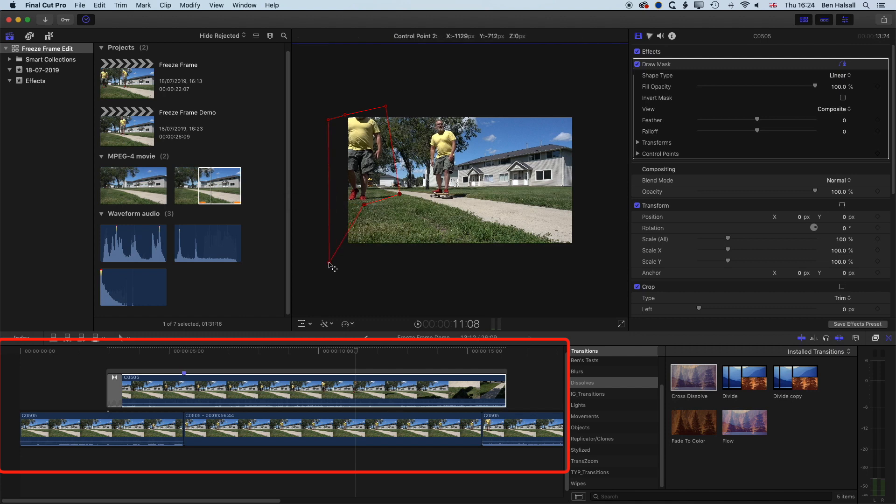
{"action": "left_click_drag", "start_coordinate": [366, 204], "coordinate": [368, 260]}
{"action": "left_click_drag", "start_coordinate": [399, 198], "coordinate": [394, 205]}
{"action": "left_click_drag", "start_coordinate": [368, 260], "coordinate": [557, 253]}
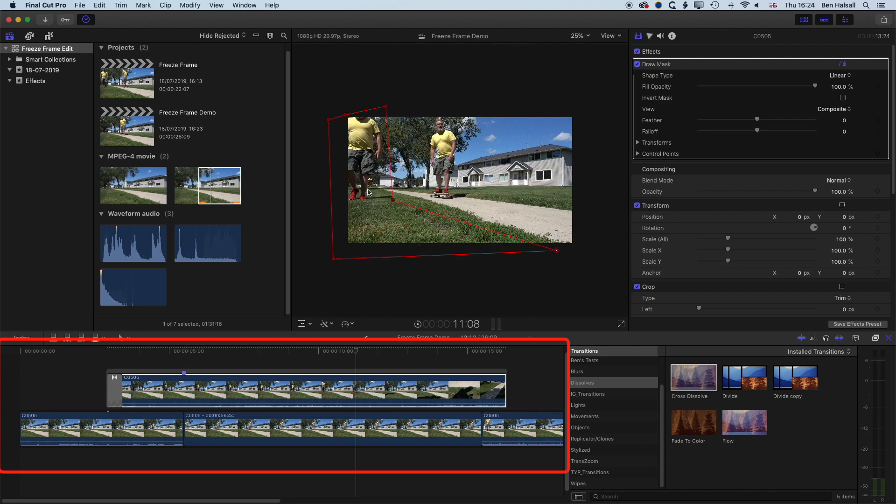
{"action": "left_click_drag", "start_coordinate": [394, 201], "coordinate": [392, 192]}
Play through the connected clip and trim its end back to 14:19, before the camera moves.
{"action": "key", "text": "space"}
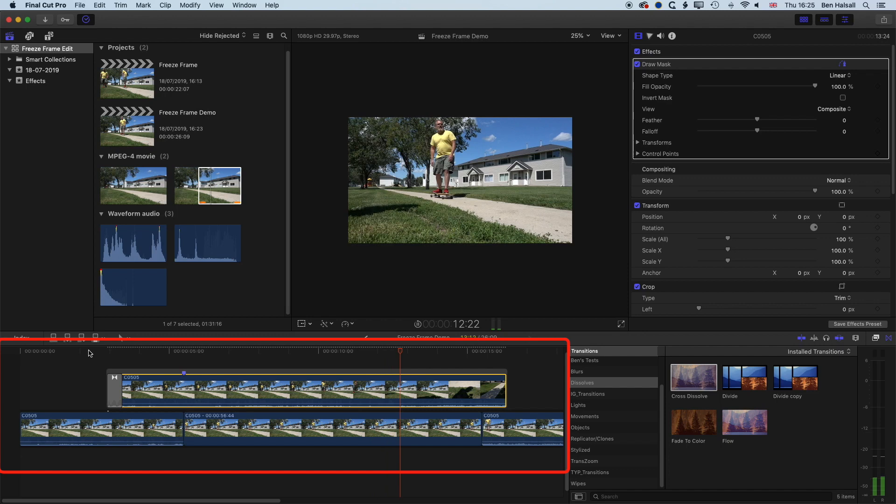
{"action": "key", "text": "space"}
{"action": "left_click_drag", "start_coordinate": [488, 355], "coordinate": [449, 357]}
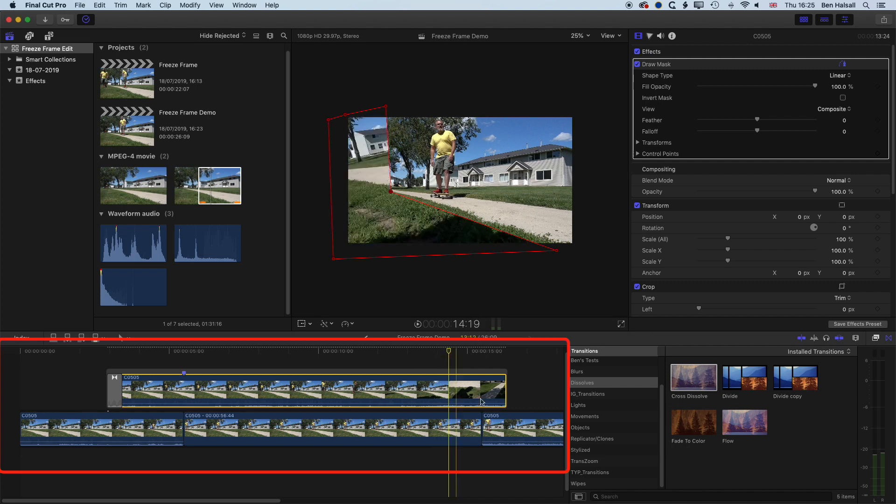
{"action": "left_click_drag", "start_coordinate": [505, 385], "coordinate": [446, 385]}
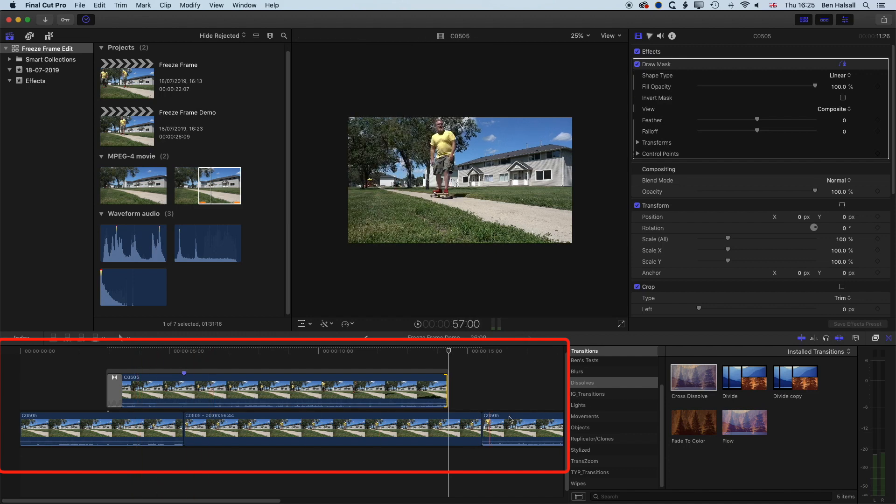
Trim the start of the last storyline clip, after the freeze frame, to shorten it to 9:15.
{"action": "scroll", "coordinate": [498, 421], "scroll_direction": "right", "scroll_amount": 3}
{"action": "scroll", "coordinate": [498, 421], "scroll_direction": "right", "scroll_amount": 10}
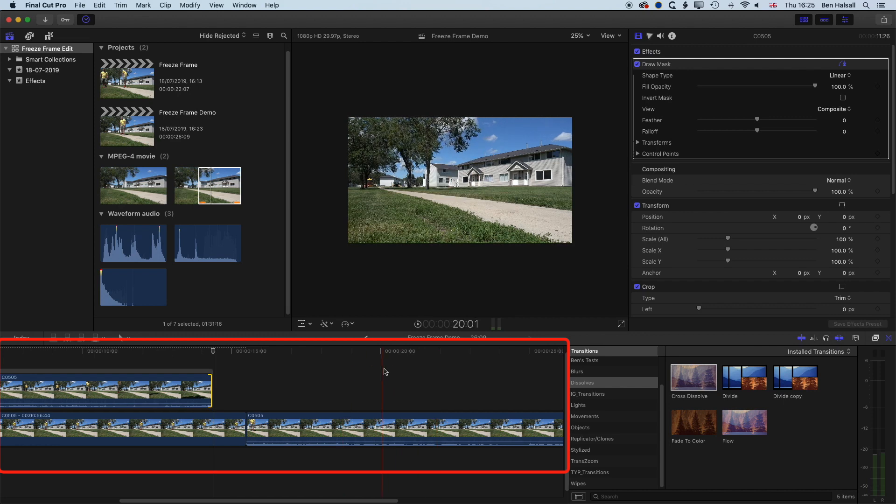
{"action": "left_click", "coordinate": [286, 372]}
{"action": "left_click_drag", "start_coordinate": [252, 430], "coordinate": [287, 426]}
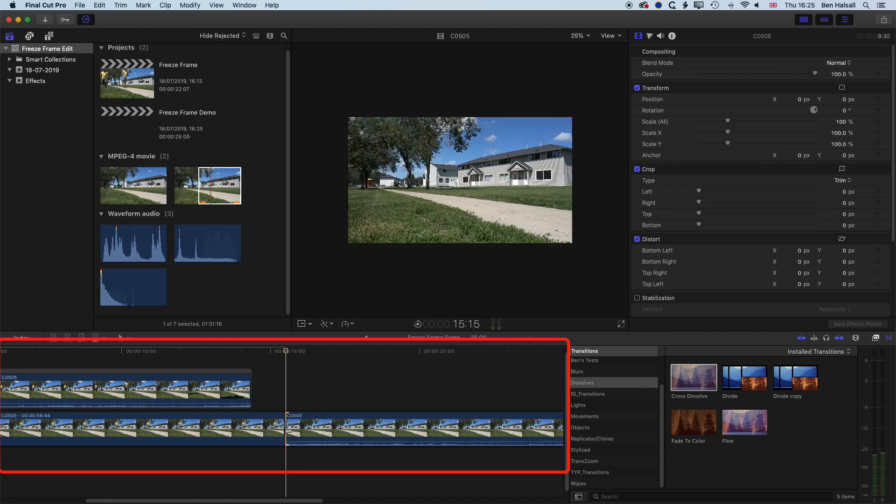
Move the last clip directly behind the first storyline clip and connect the freeze frame clip above it.
{"action": "left_click", "coordinate": [329, 425]}
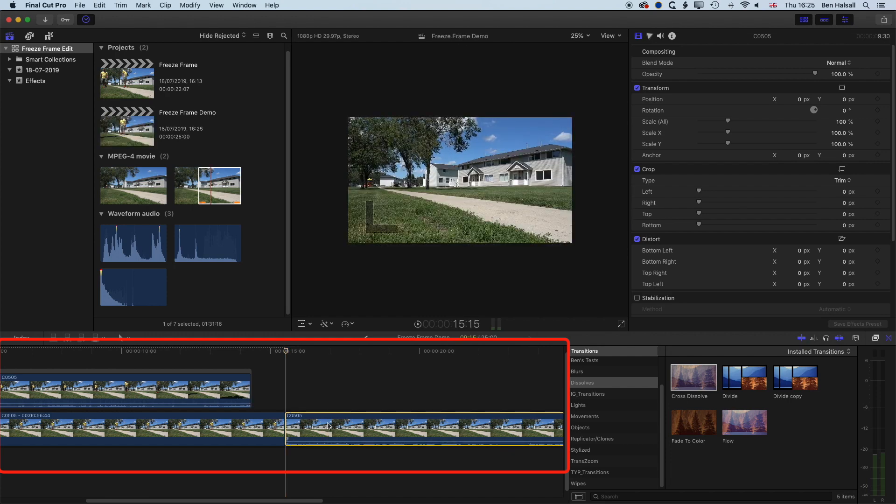
{"action": "key", "text": "super+minus"}
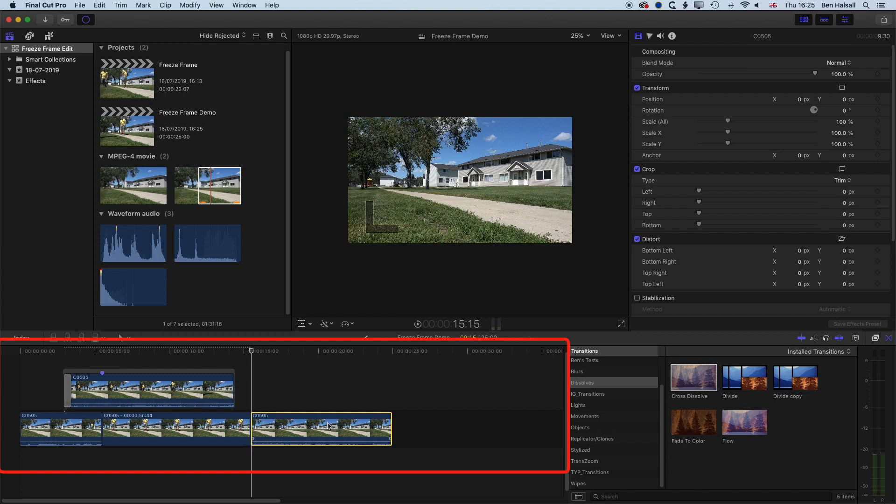
{"action": "left_click_drag", "start_coordinate": [330, 428], "coordinate": [152, 433]}
{"action": "left_click_drag", "start_coordinate": [285, 428], "coordinate": [114, 391]}
{"action": "left_click", "coordinate": [110, 351]}
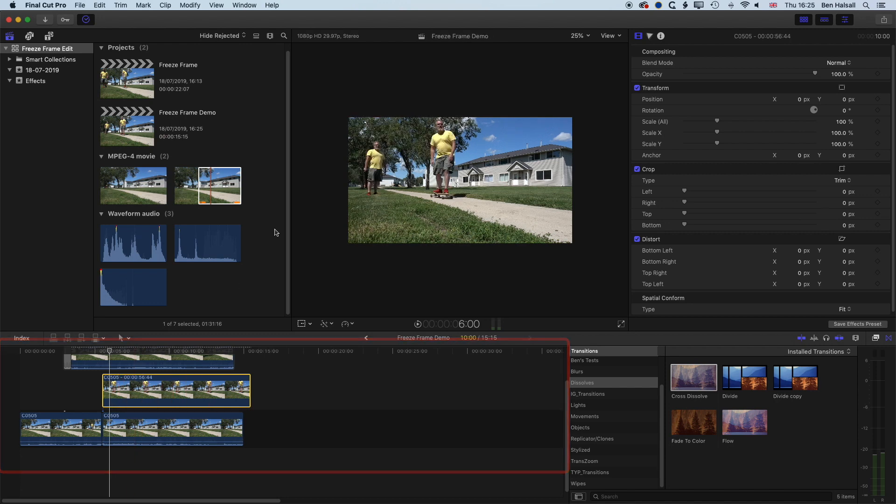
Zoom the viewer to 200% and apply the Draw Mask effect to the freeze frame clip.
{"action": "left_click", "coordinate": [580, 35]}
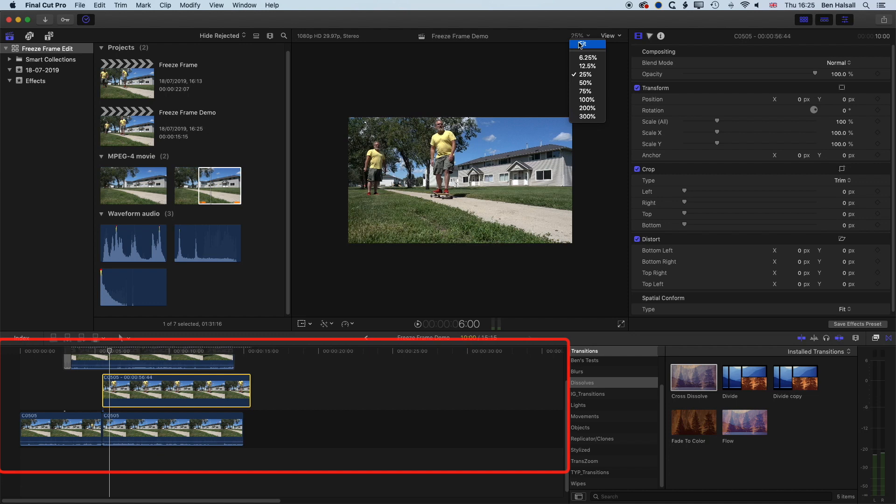
{"action": "left_click", "coordinate": [587, 108]}
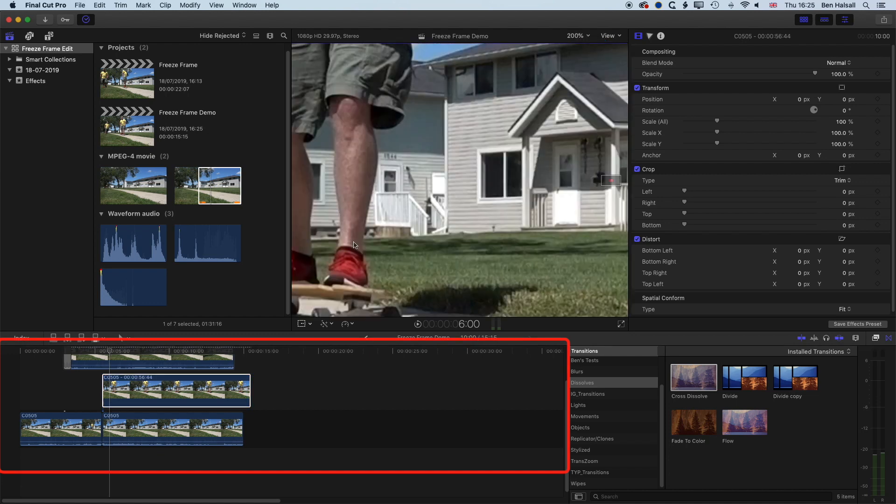
{"action": "left_click", "coordinate": [108, 391]}
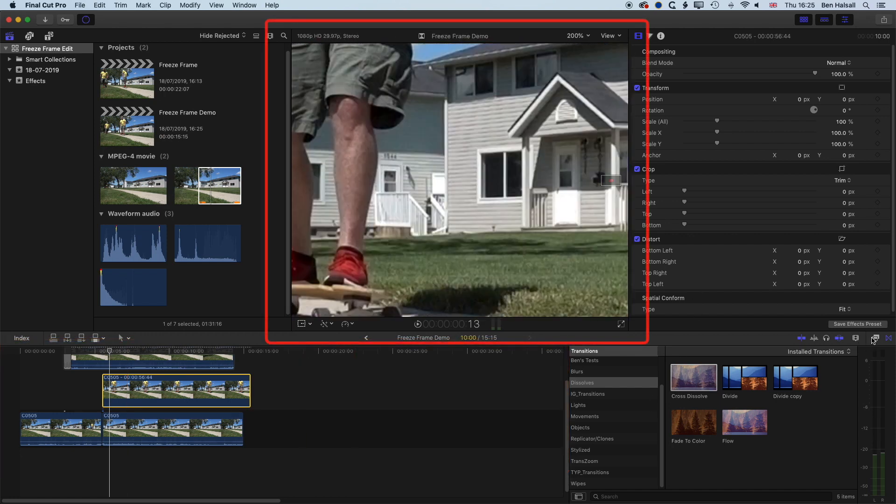
{"action": "key", "text": "super+5"}
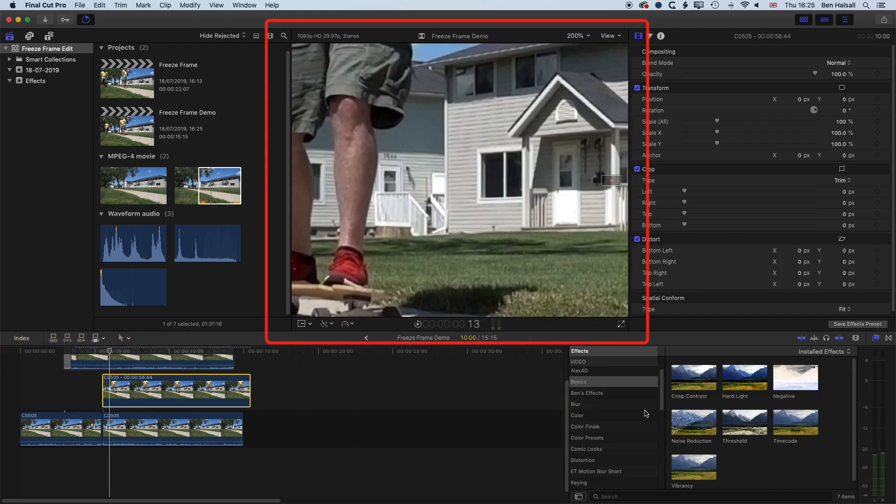
{"action": "scroll", "coordinate": [624, 416], "scroll_direction": "down", "scroll_amount": 3}
{"action": "left_click", "coordinate": [579, 451]}
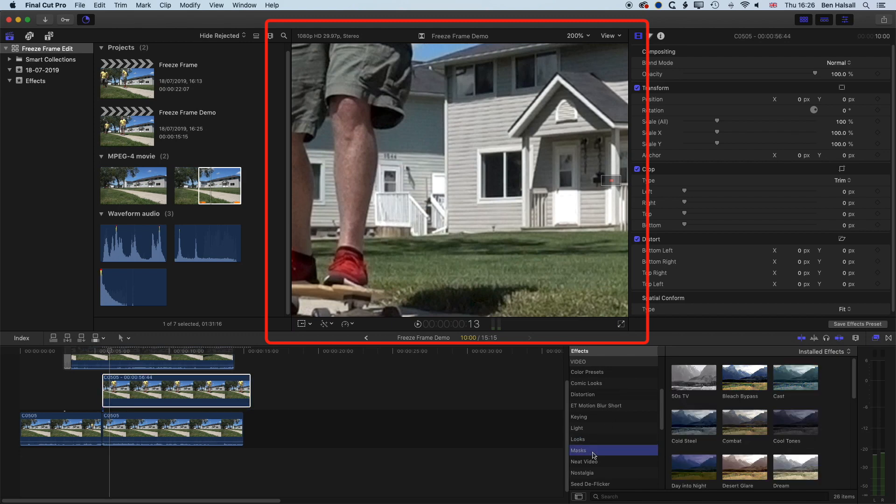
{"action": "left_click_drag", "start_coordinate": [687, 380], "coordinate": [171, 395]}
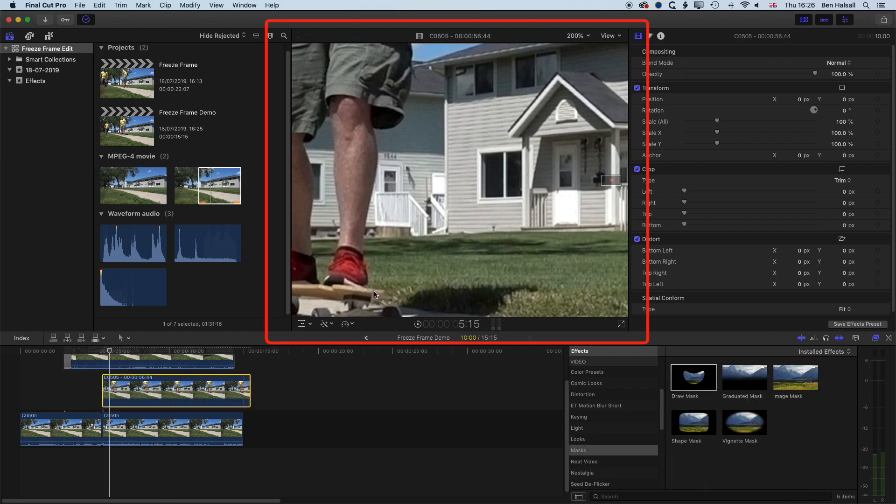
Begin the mask outline beside the skateboarder's leg, running down past his red shoe and along the shadow's upper edge.
{"action": "left_click", "coordinate": [387, 150]}
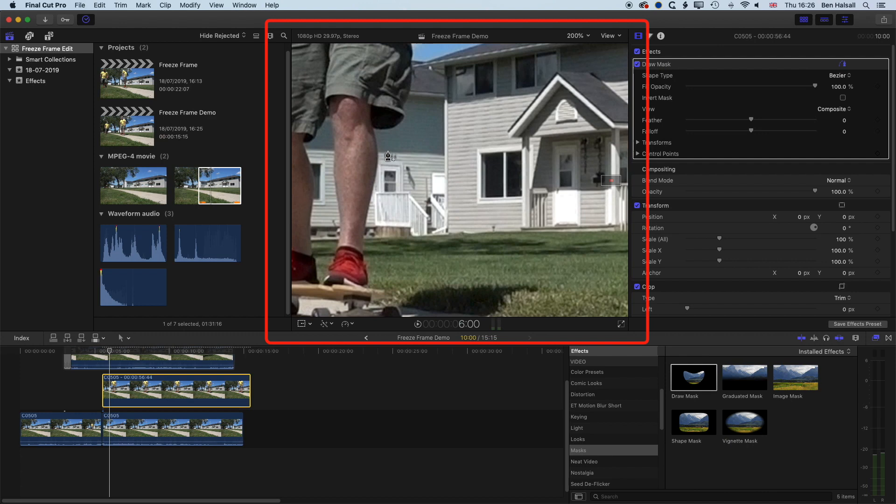
{"action": "left_click", "coordinate": [378, 201]}
{"action": "left_click", "coordinate": [371, 242]}
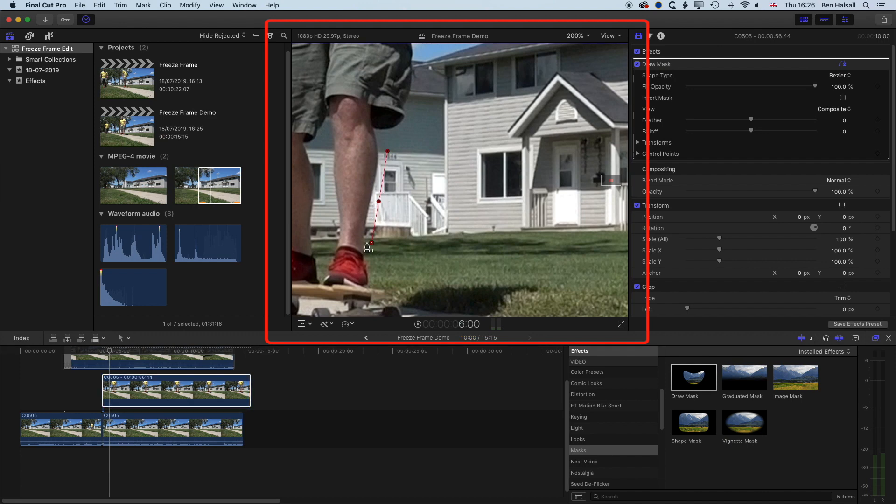
{"action": "left_click", "coordinate": [396, 292]}
{"action": "left_click", "coordinate": [423, 281]}
{"action": "left_click", "coordinate": [485, 278]}
{"action": "key", "text": "space"}
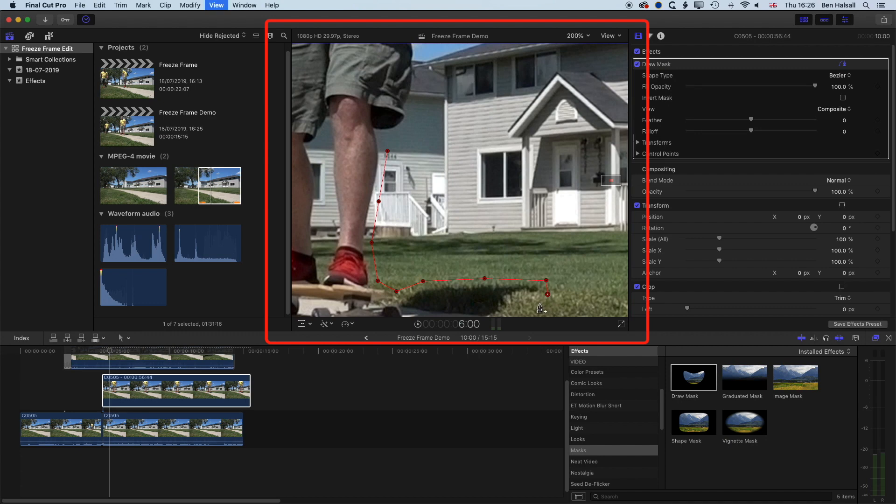
{"action": "key", "text": "space"}
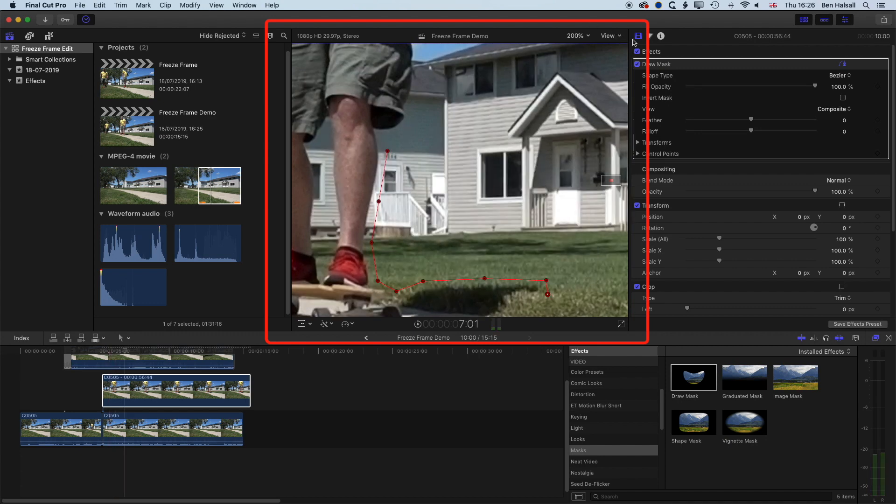
Continue the mask outline around the shadow's end and back across the path beneath the skateboard.
{"action": "left_click_drag", "start_coordinate": [611, 181], "coordinate": [609, 185]}
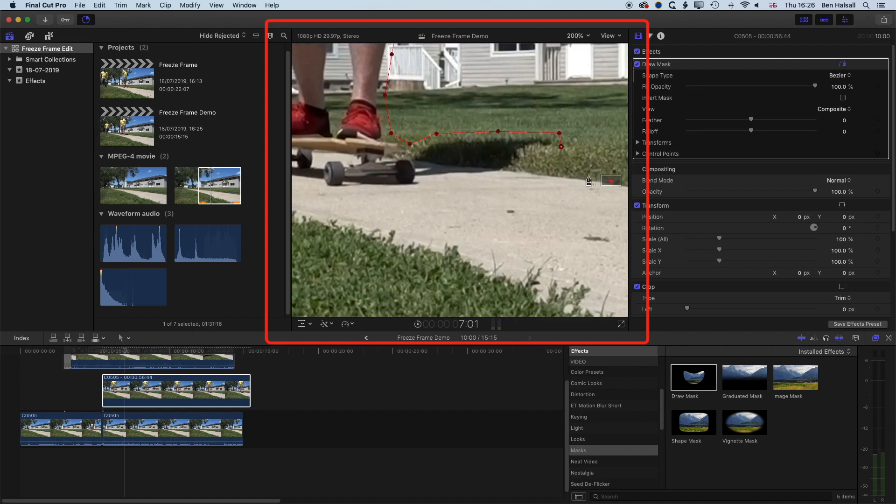
{"action": "left_click", "coordinate": [534, 153]}
{"action": "left_click", "coordinate": [512, 176]}
{"action": "left_click", "coordinate": [439, 190]}
{"action": "left_click", "coordinate": [411, 192]}
{"action": "left_click", "coordinate": [317, 189]}
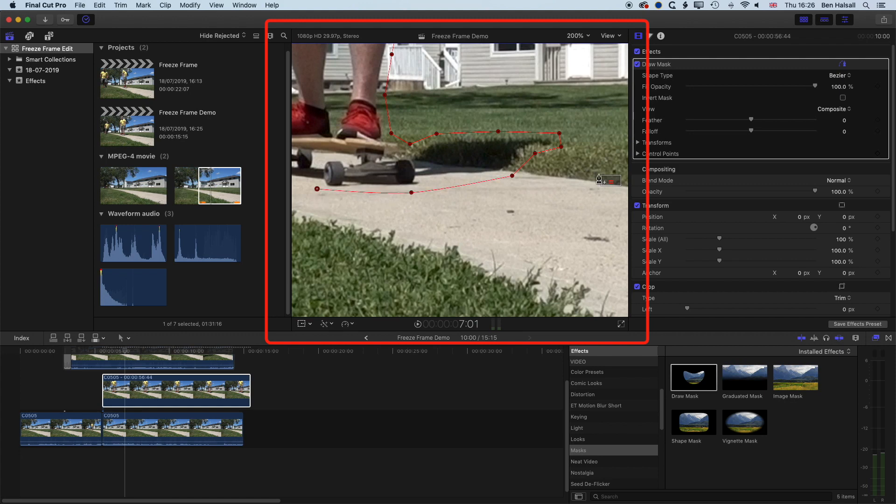
Continue the mask outline around the skateboard's other end, over the red shoe and up the skateboarder's lower leg.
{"action": "left_click_drag", "start_coordinate": [611, 180], "coordinate": [607, 178]}
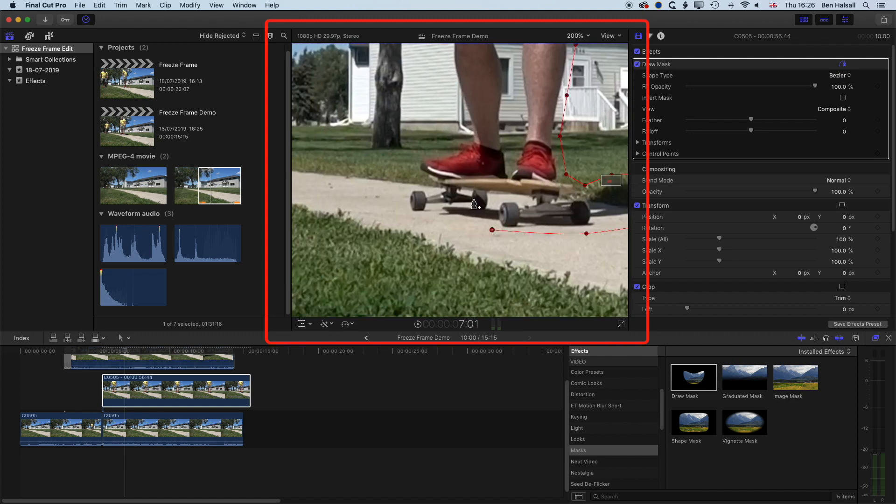
{"action": "left_click", "coordinate": [452, 221]}
{"action": "left_click", "coordinate": [408, 215]}
{"action": "left_click", "coordinate": [398, 191]}
{"action": "left_click_drag", "start_coordinate": [405, 187], "coordinate": [404, 182]}
{"action": "left_click", "coordinate": [456, 139]}
{"action": "left_click", "coordinate": [471, 139]}
{"action": "left_click_drag", "start_coordinate": [454, 84], "coordinate": [450, 69]}
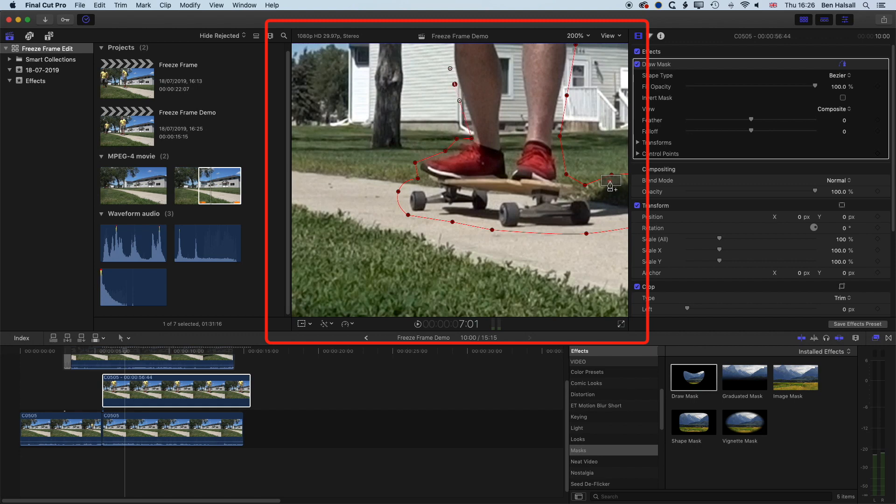
Continue the mask outline around the hem of the skateboarder's shorts and up past his hand to the forearm.
{"action": "scroll", "coordinate": [610, 186], "scroll_direction": "up", "scroll_amount": 10}
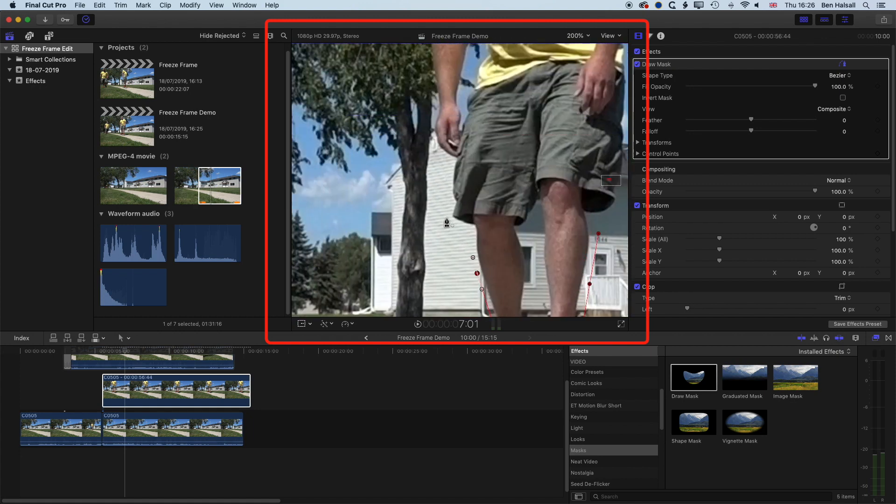
{"action": "left_click", "coordinate": [471, 230]}
{"action": "left_click", "coordinate": [452, 222]}
{"action": "left_click", "coordinate": [450, 171]}
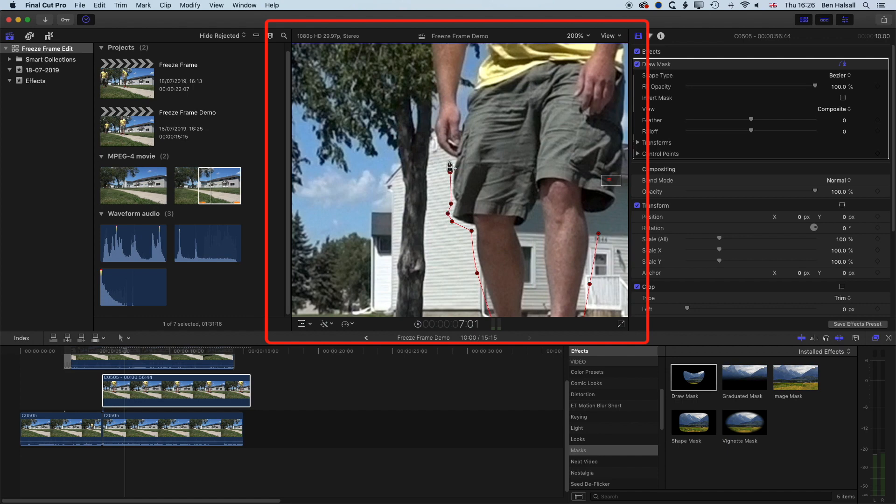
{"action": "left_click", "coordinate": [451, 160]}
{"action": "left_click", "coordinate": [436, 145]}
{"action": "left_click", "coordinate": [436, 96]}
Continue the mask outline up the outside of the skateboarder's arm to his yellow shirt sleeve.
{"action": "left_click_drag", "start_coordinate": [610, 178], "coordinate": [610, 176]}
{"action": "left_click", "coordinate": [420, 194]}
{"action": "left_click", "coordinate": [424, 153]}
{"action": "left_click", "coordinate": [420, 130]}
{"action": "left_click_drag", "start_coordinate": [429, 89], "coordinate": [433, 70]}
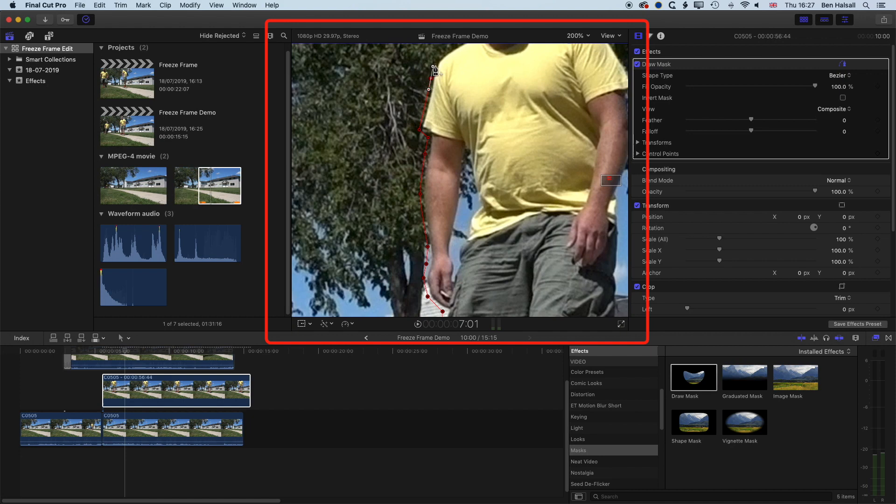
Continue the mask outline over the skateboarder's shoulder, along his neck and beard, and around the top of his head.
{"action": "left_click_drag", "start_coordinate": [608, 179], "coordinate": [607, 178]}
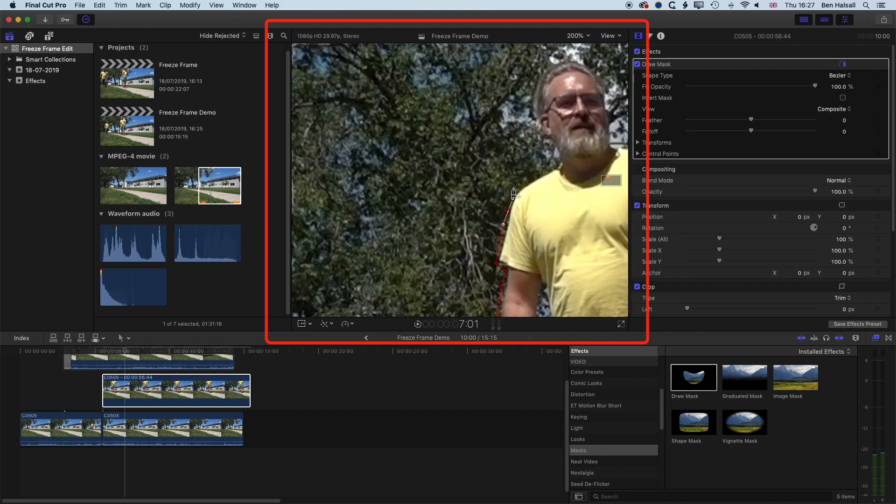
{"action": "left_click", "coordinate": [516, 192]}
{"action": "left_click", "coordinate": [535, 178]}
{"action": "left_click", "coordinate": [549, 171]}
{"action": "left_click", "coordinate": [558, 161]}
{"action": "left_click", "coordinate": [543, 137]}
{"action": "left_click", "coordinate": [533, 119]}
{"action": "left_click_drag", "start_coordinate": [534, 86], "coordinate": [538, 78]}
{"action": "left_click", "coordinate": [557, 61]}
{"action": "left_click", "coordinate": [577, 60]}
{"action": "left_click", "coordinate": [605, 82]}
Continue the mask outline across the skateboarder's other shoulder, around the shirt sleeve and down the outside of his arm.
{"action": "scroll", "coordinate": [608, 182], "scroll_direction": "down", "scroll_amount": 10}
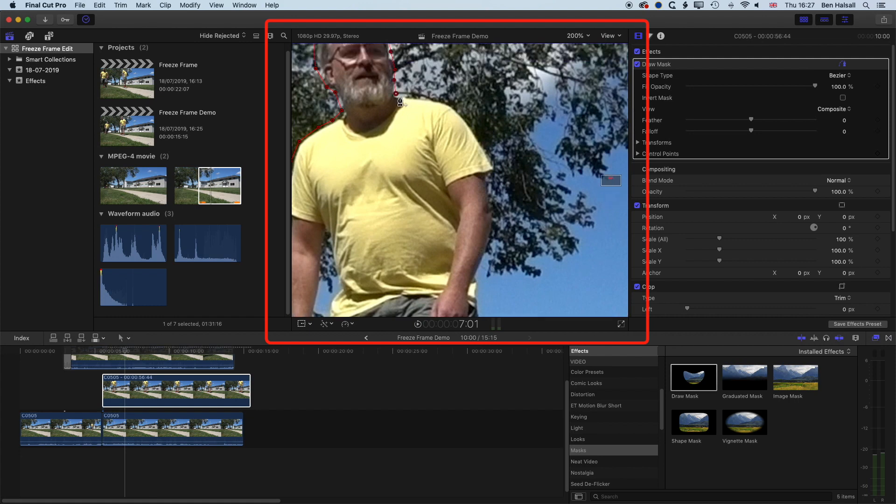
{"action": "left_click", "coordinate": [418, 98]}
{"action": "left_click", "coordinate": [465, 118]}
{"action": "left_click", "coordinate": [495, 220]}
{"action": "left_click", "coordinate": [486, 256]}
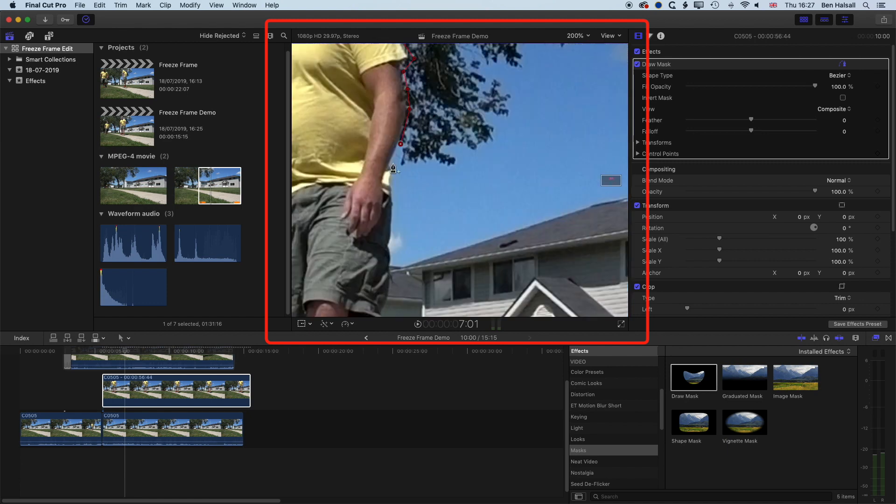
Continue the mask outline down the skateboarder's forearm, past his hand and along the side of his shorts.
{"action": "left_click", "coordinate": [392, 164]}
{"action": "left_click", "coordinate": [394, 177]}
{"action": "left_click", "coordinate": [394, 198]}
{"action": "left_click", "coordinate": [391, 240]}
{"action": "left_click", "coordinate": [395, 266]}
{"action": "scroll", "coordinate": [611, 180], "scroll_direction": "down", "scroll_amount": 5}
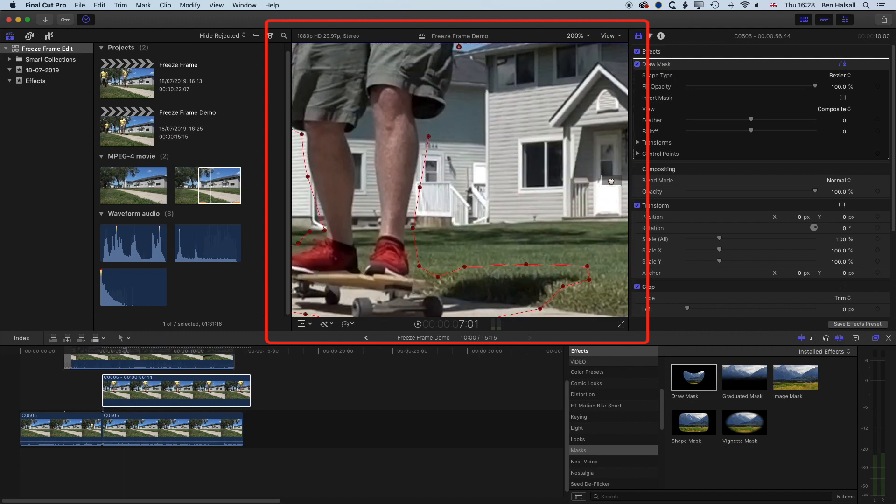
Continue the mask outline around the shorts' hem, close it at its first point beside the lower leg, and set the viewer to 50%.
{"action": "left_click", "coordinate": [437, 109]}
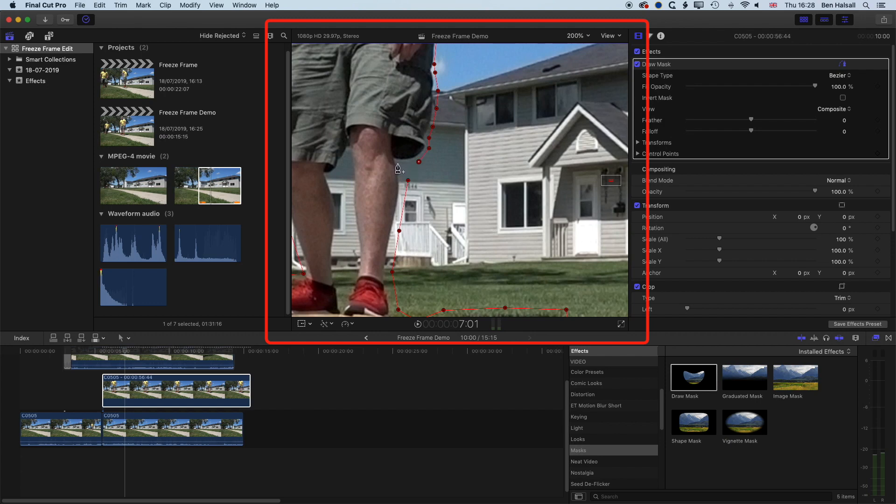
{"action": "left_click", "coordinate": [408, 181]}
{"action": "left_click_drag", "start_coordinate": [399, 165], "coordinate": [402, 167]}
{"action": "left_click", "coordinate": [579, 36]}
{"action": "left_click", "coordinate": [584, 84]}
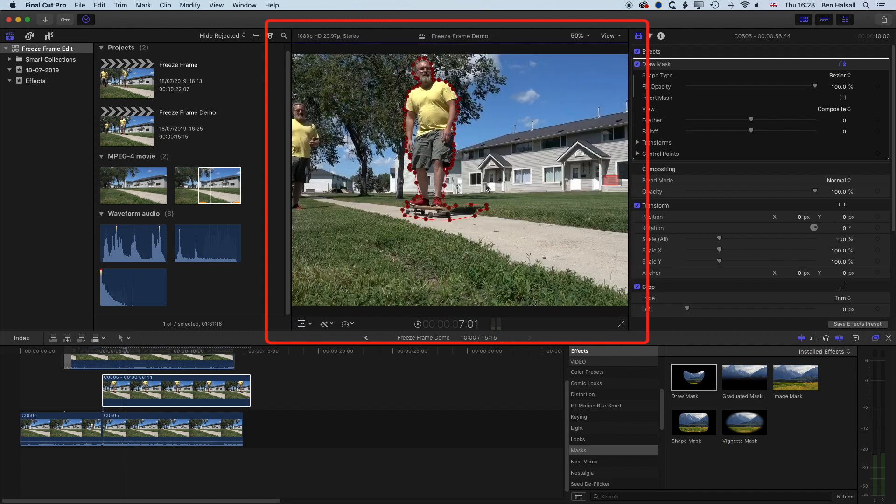
Hide the mask outline and play the sequence from the beginning to check the masked freeze frame against the empty background.
{"action": "left_click_drag", "start_coordinate": [125, 351], "coordinate": [137, 355]}
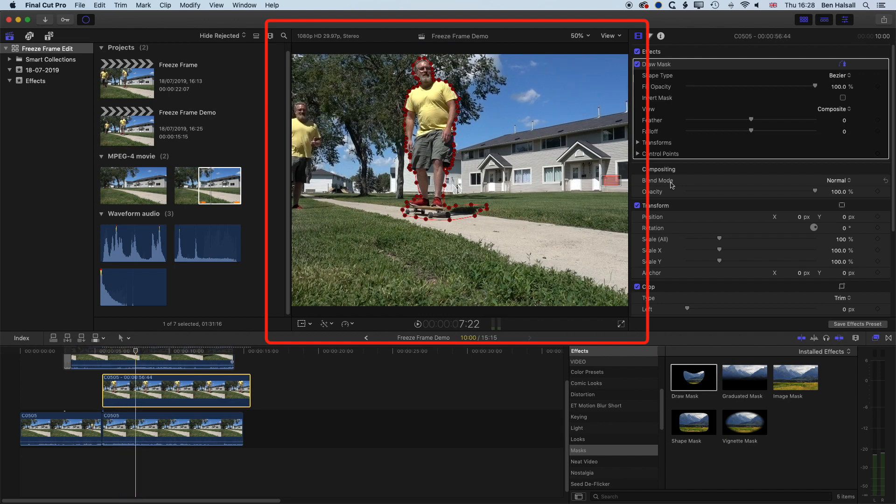
{"action": "left_click", "coordinate": [694, 168]}
{"action": "left_click_drag", "start_coordinate": [135, 351], "coordinate": [123, 351]}
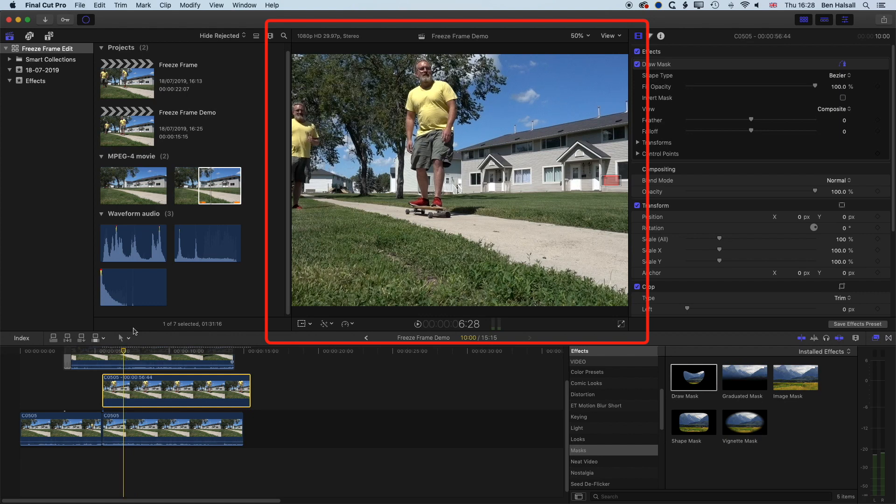
{"action": "left_click_drag", "start_coordinate": [123, 351], "coordinate": [15, 354]}
{"action": "key", "text": "space"}
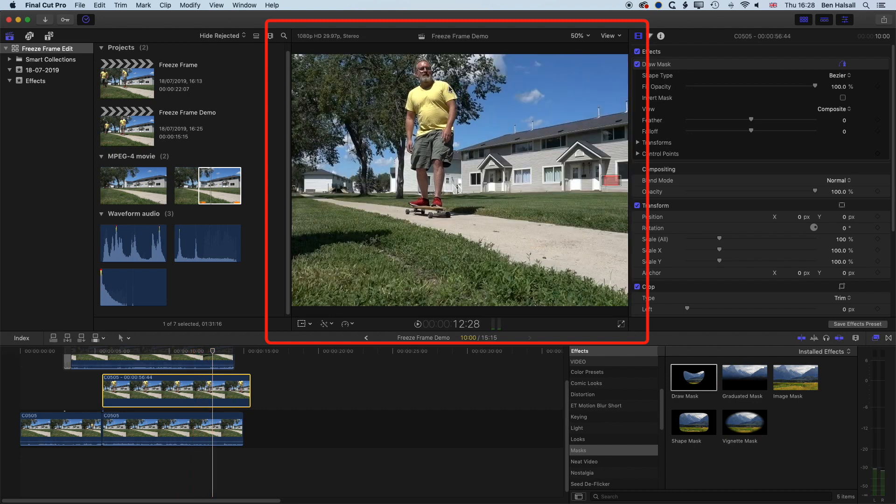
{"action": "key", "text": "space"}
{"action": "key", "text": "space"}
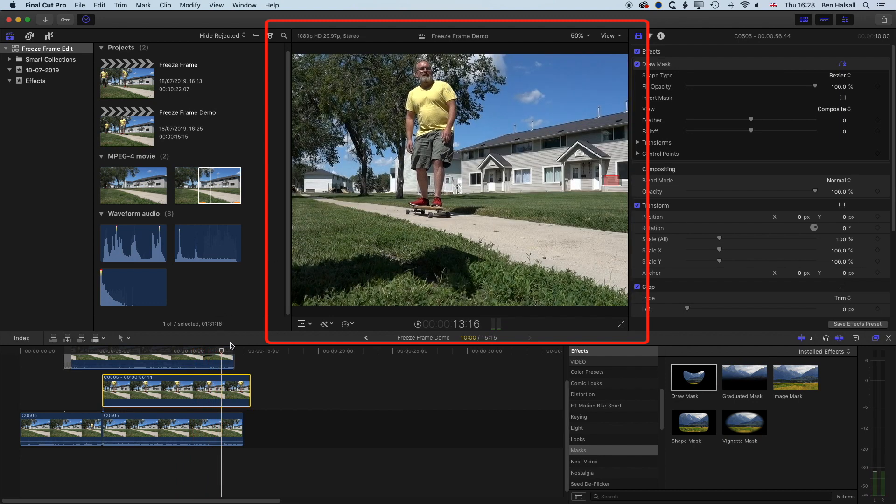
Set the Draw Mask feather to -4.0 and play back the composite.
{"action": "left_click", "coordinate": [182, 351]}
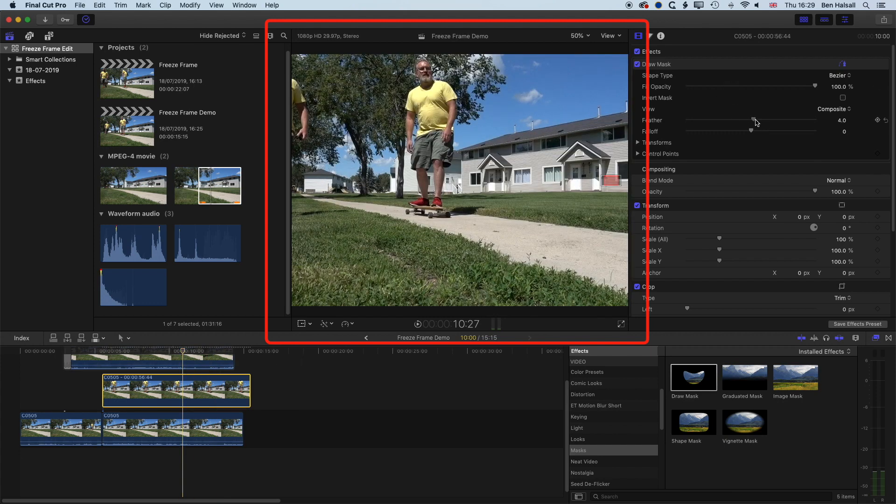
{"action": "left_click_drag", "start_coordinate": [761, 123], "coordinate": [776, 122]}
{"action": "left_click_drag", "start_coordinate": [182, 352], "coordinate": [153, 353]}
{"action": "key", "text": "space"}
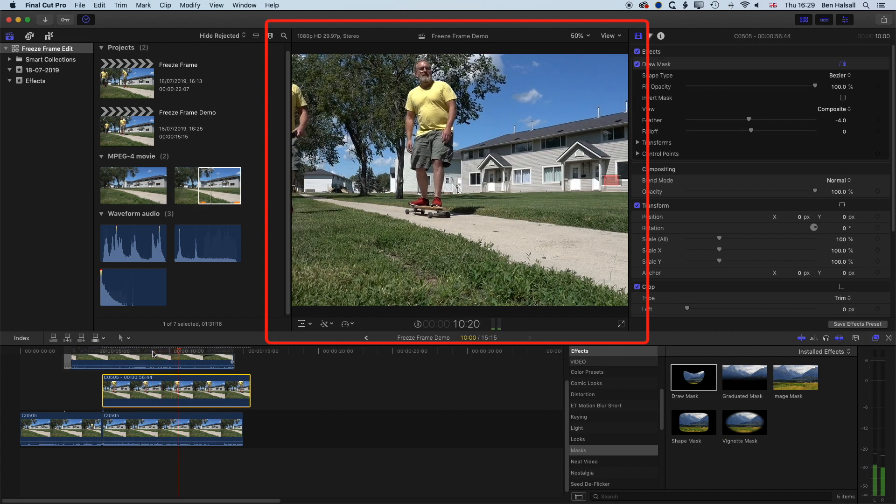
{"action": "key", "text": "space"}
Inspect the mask edges around the frozen skateboarder at 100% while playing from the freeze point.
{"action": "left_click", "coordinate": [579, 35]}
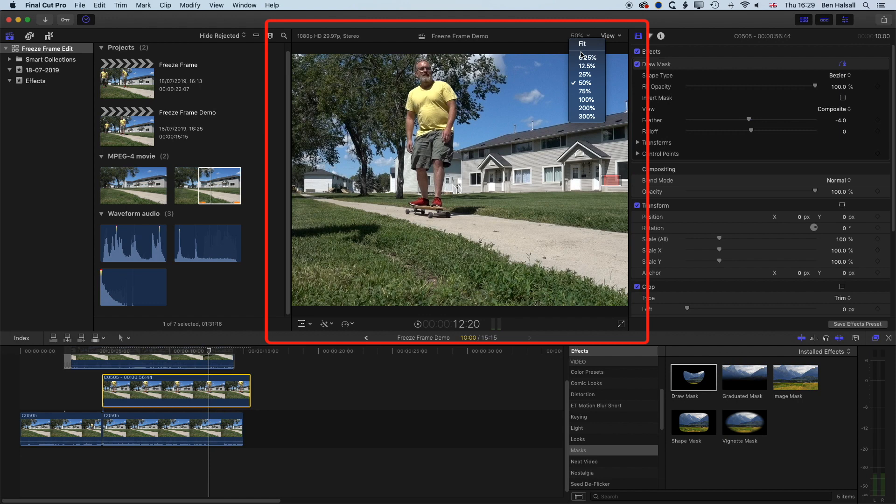
{"action": "left_click", "coordinate": [587, 99]}
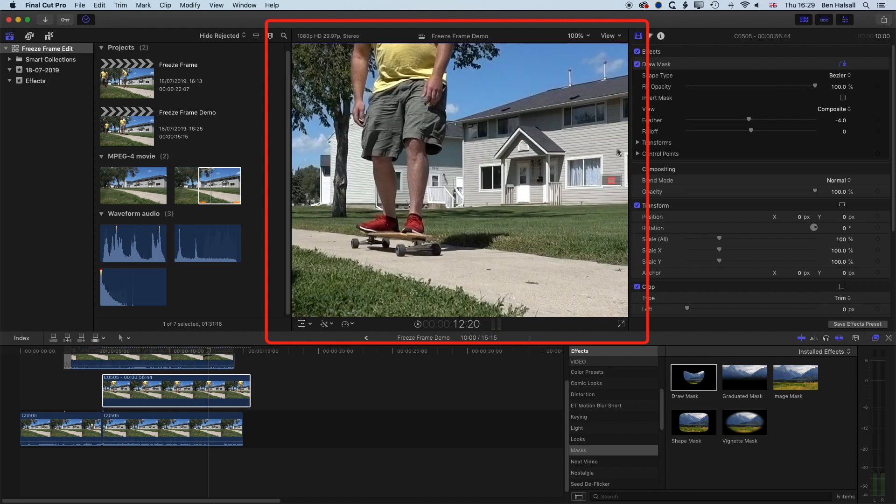
{"action": "left_click_drag", "start_coordinate": [611, 180], "coordinate": [610, 177]}
{"action": "left_click", "coordinate": [109, 351]}
{"action": "key", "text": "space"}
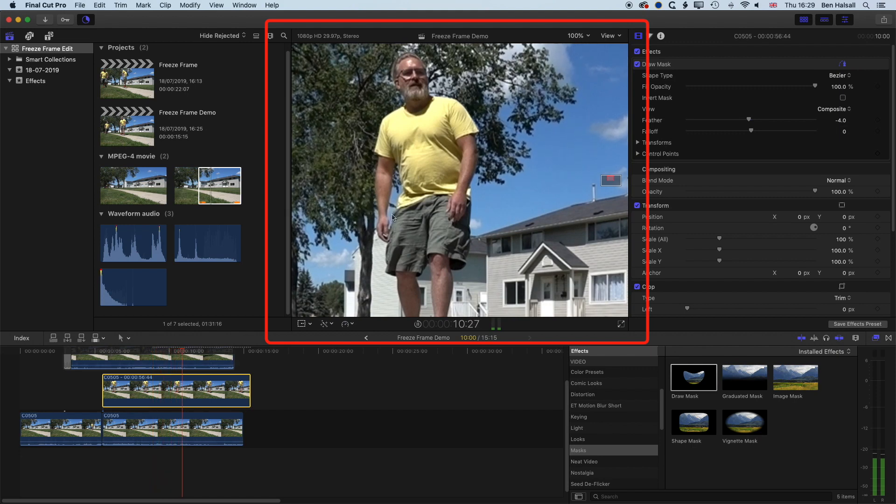
{"action": "key", "text": "space"}
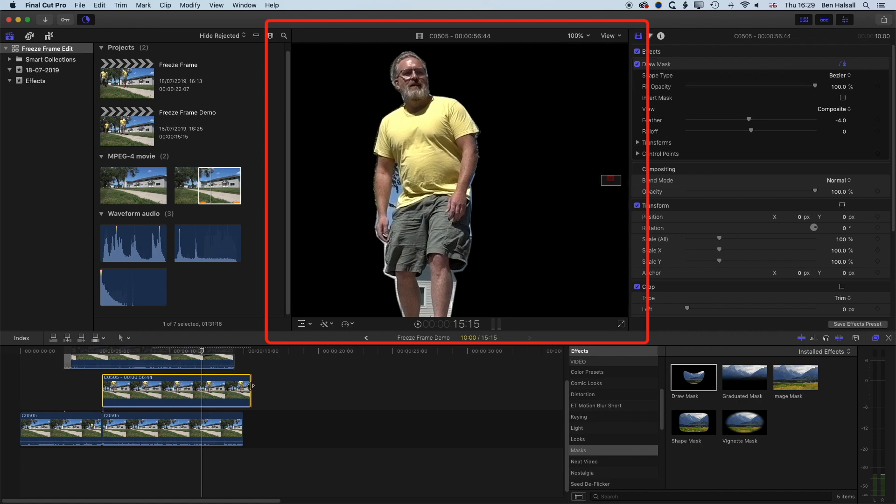
Add the small-button-3_fk_W8T4d sound effect beneath the background clip at the cut where the freeze frame starts.
{"action": "key", "text": "super+minus"}
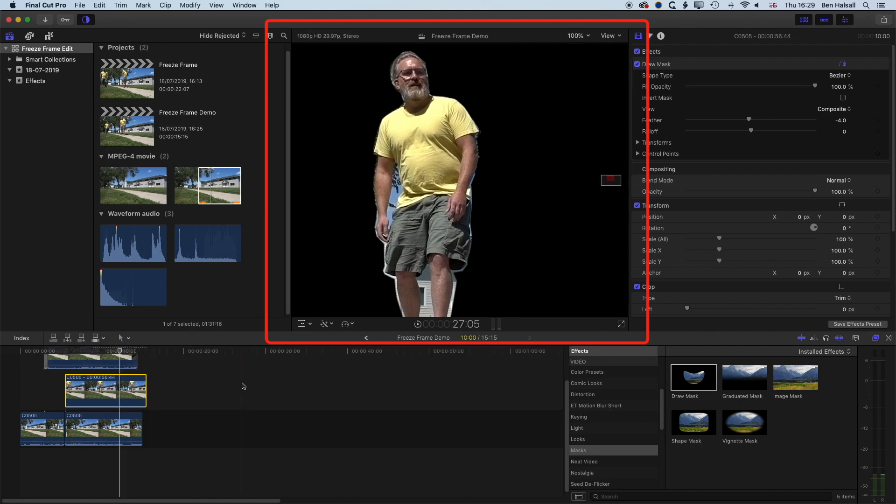
{"action": "key", "text": "Home"}
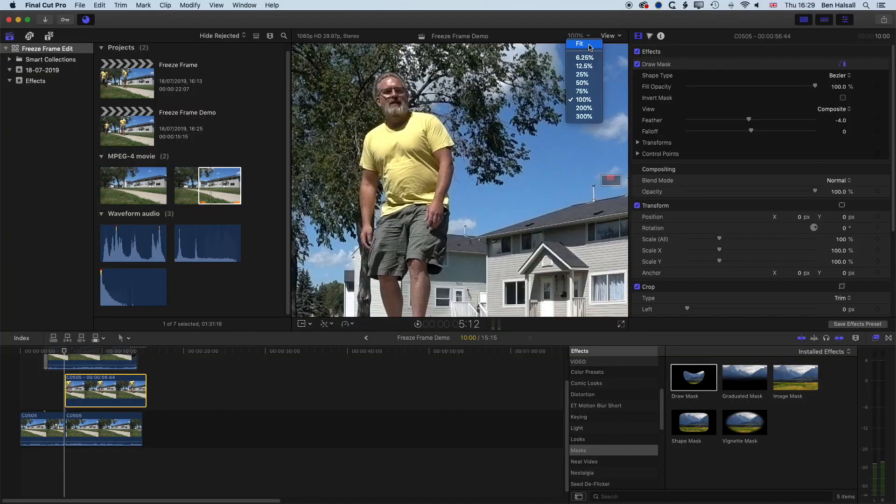
{"action": "mouse_move", "coordinate": [63, 352]}
{"action": "left_mouse_down"}
{"action": "mouse_move", "coordinate": [55, 353]}
{"action": "mouse_move", "coordinate": [63, 353]}
{"action": "left_mouse_up"}
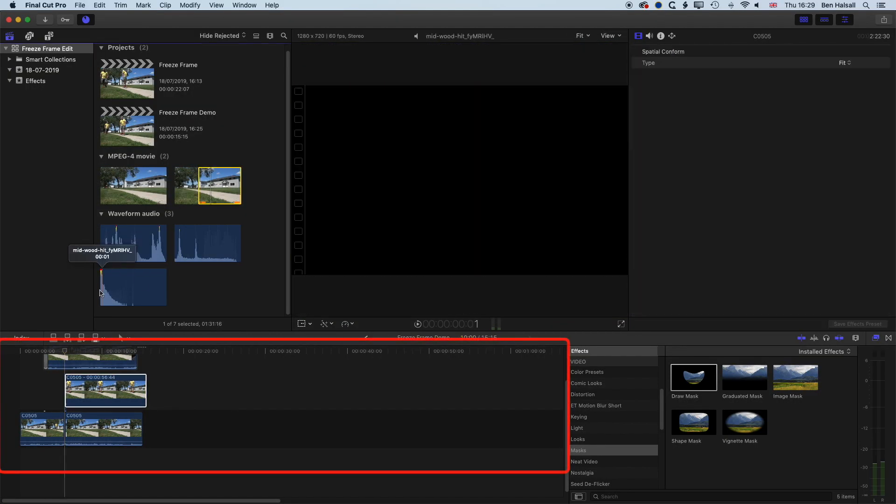
{"action": "left_click", "coordinate": [180, 247]}
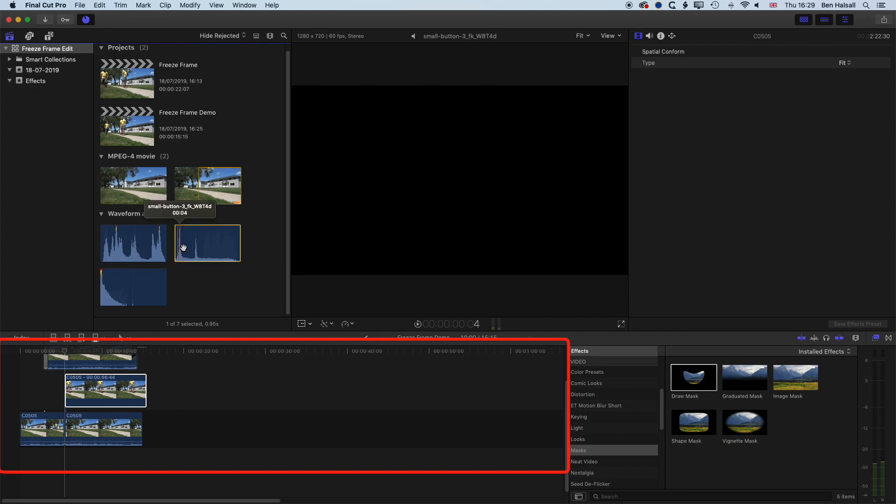
{"action": "left_click_drag", "start_coordinate": [180, 248], "coordinate": [69, 463]}
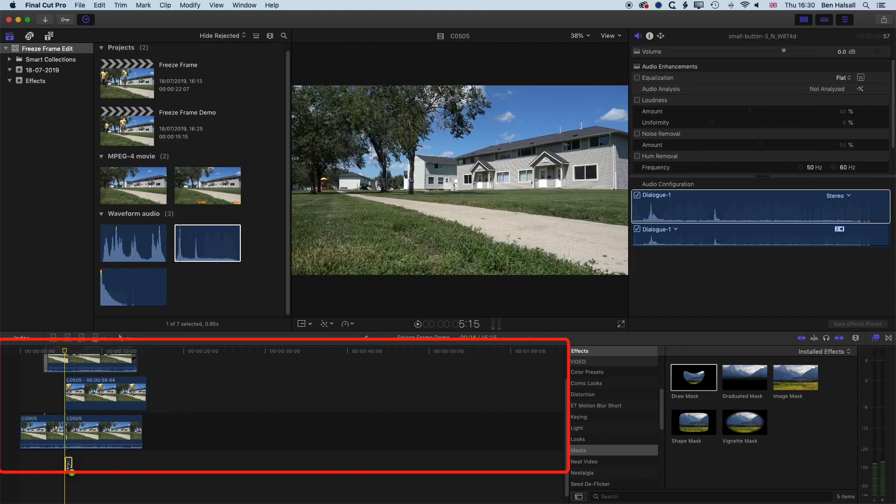
Shift the button sound effect slightly earlier so it starts just before the freeze cut.
{"action": "key", "text": "super+equal"}
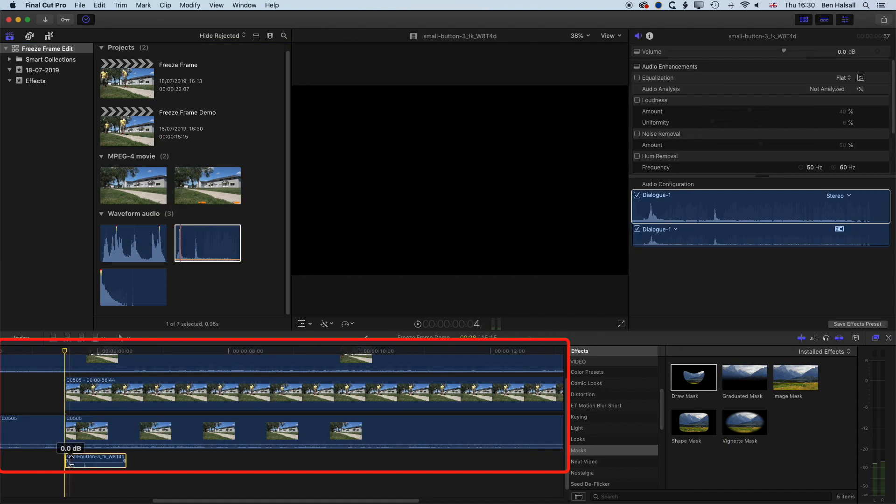
{"action": "left_click_drag", "start_coordinate": [78, 462], "coordinate": [93, 458]}
{"action": "key", "text": "period"}
Lower the system volume and play back the freeze moment repeatedly to check the timing of the button sound.
{"action": "left_click", "coordinate": [26, 350]}
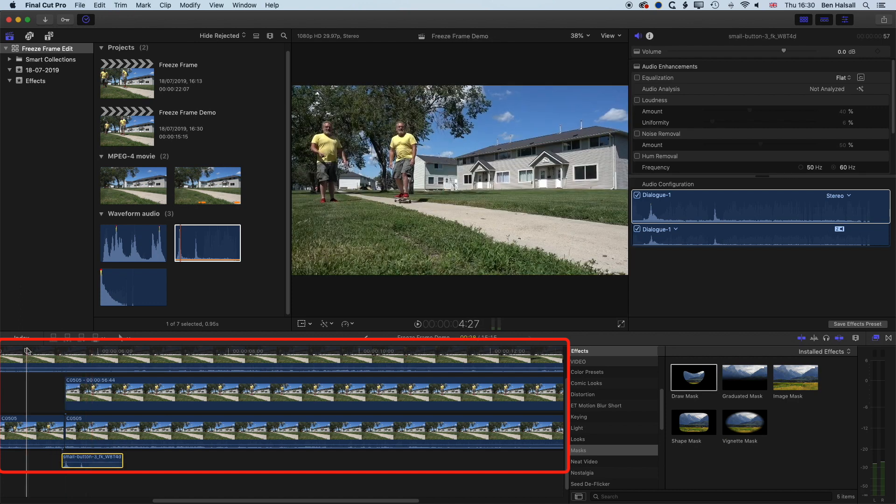
{"action": "key", "text": "XF86AudioLowerVolume"}
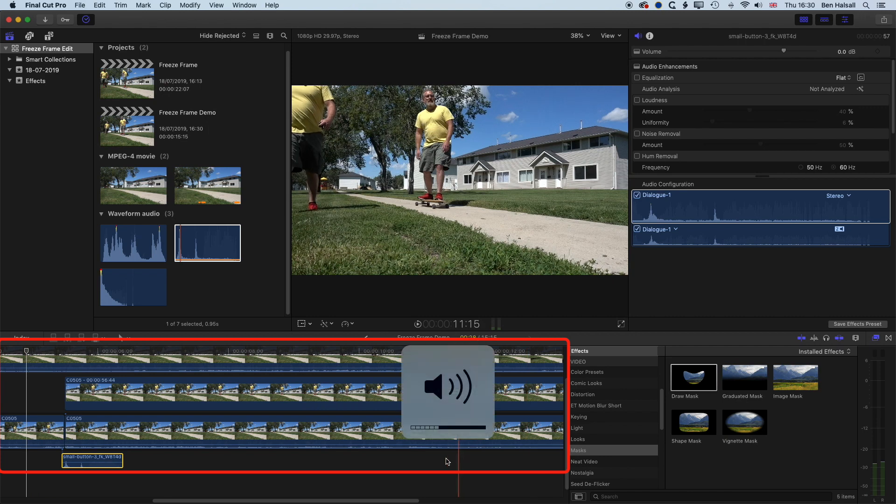
{"action": "key", "text": "space"}
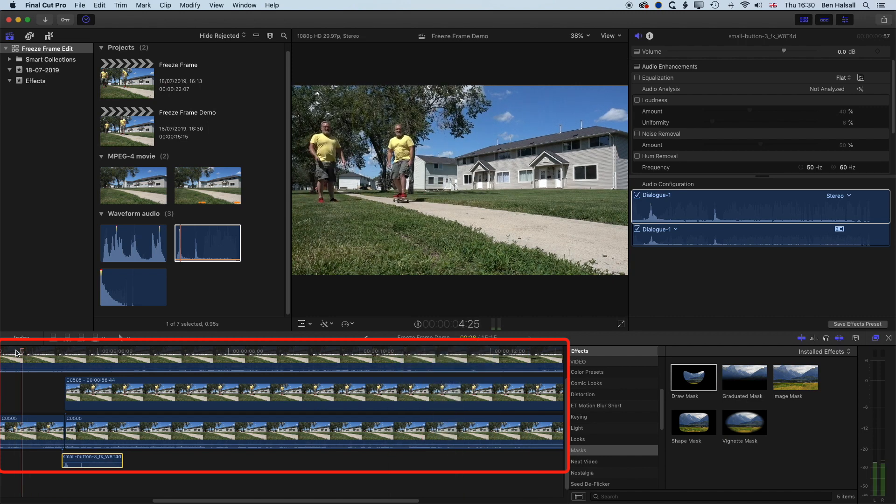
{"action": "key", "text": "space"}
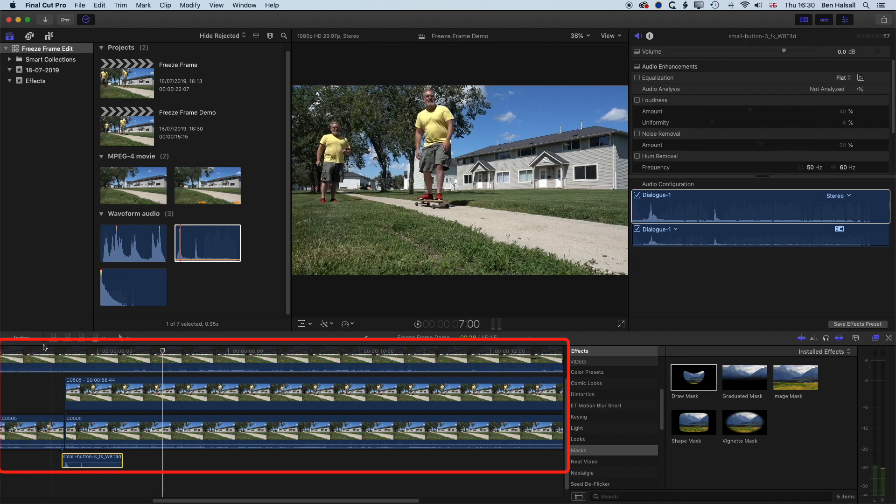
{"action": "key", "text": "space"}
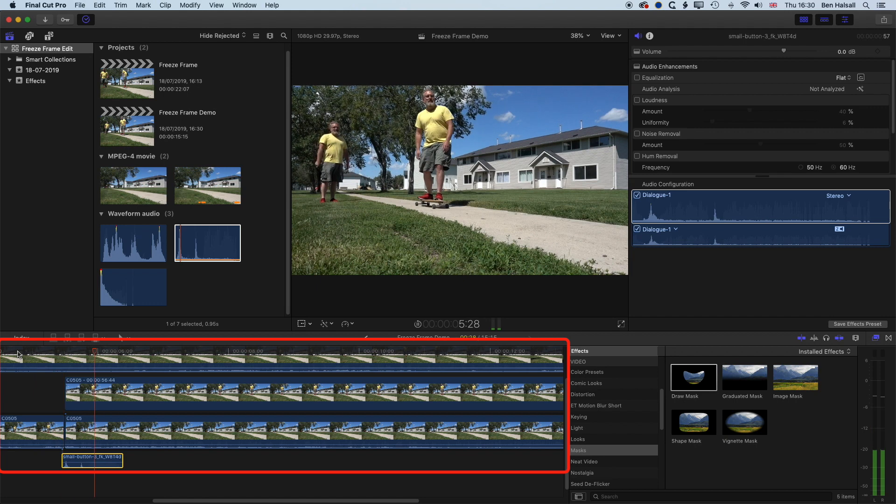
{"action": "key", "text": "space"}
{"action": "key", "text": "space"}
{"action": "key", "text": "space"}
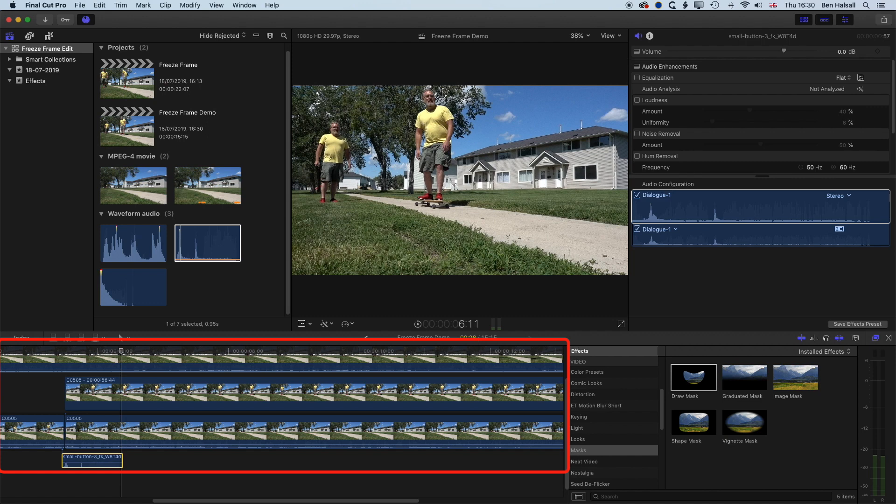
Search all video effects for "bad" and apply Bad TV to the masked freeze frame clip.
{"action": "left_click", "coordinate": [101, 401]}
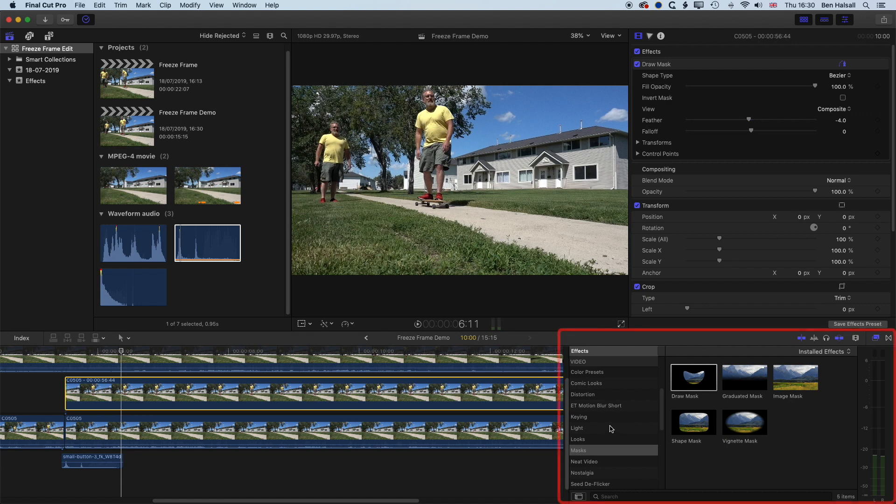
{"action": "scroll", "coordinate": [596, 376], "scroll_direction": "up", "scroll_amount": 5}
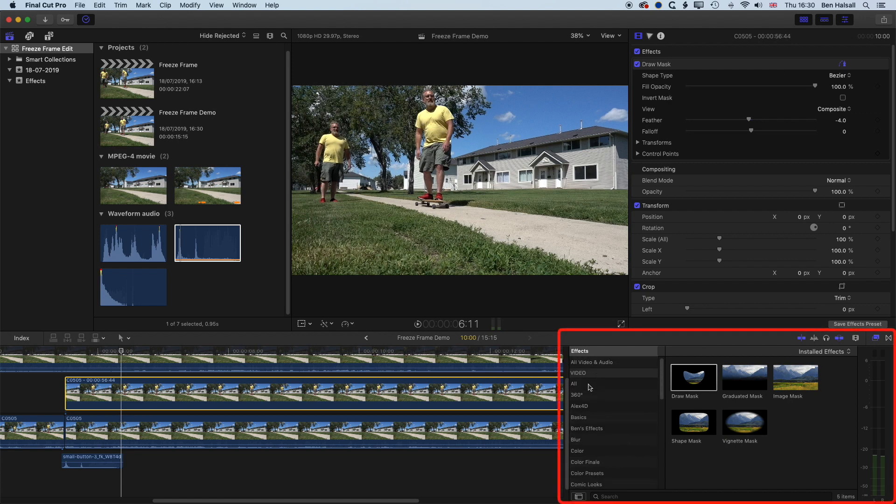
{"action": "left_click", "coordinate": [588, 383]}
{"action": "left_click", "coordinate": [636, 497]}
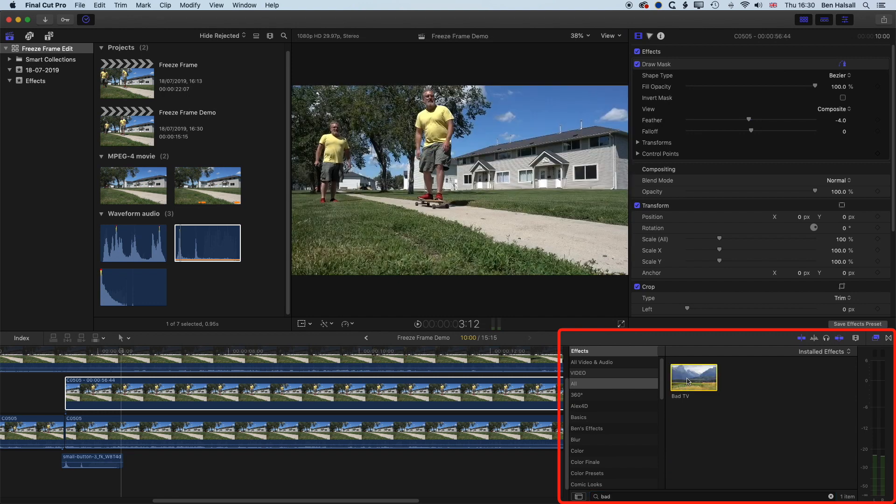
{"action": "left_click_drag", "start_coordinate": [688, 382], "coordinate": [186, 388]}
At the start of the frozen clip, set Bad TV's static blend mode to Overlay and its amount to 38.33.
{"action": "left_click_drag", "start_coordinate": [120, 350], "coordinate": [68, 353]}
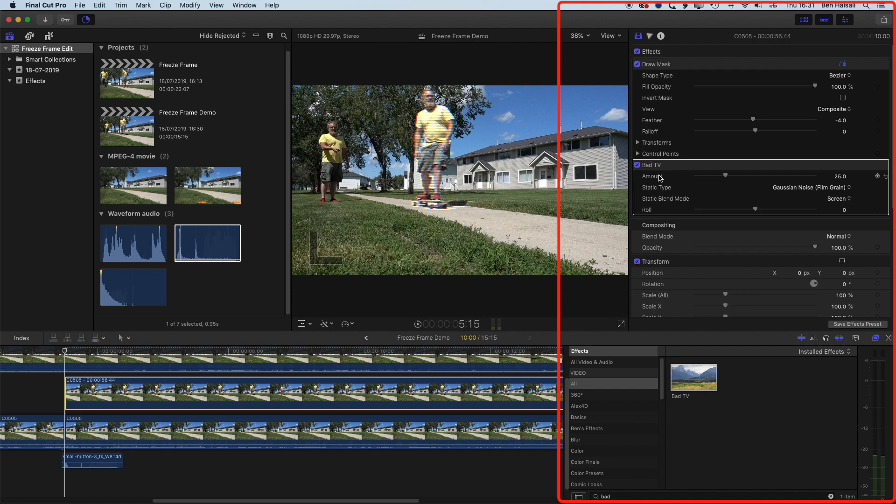
{"action": "left_click_drag", "start_coordinate": [732, 178], "coordinate": [736, 178]}
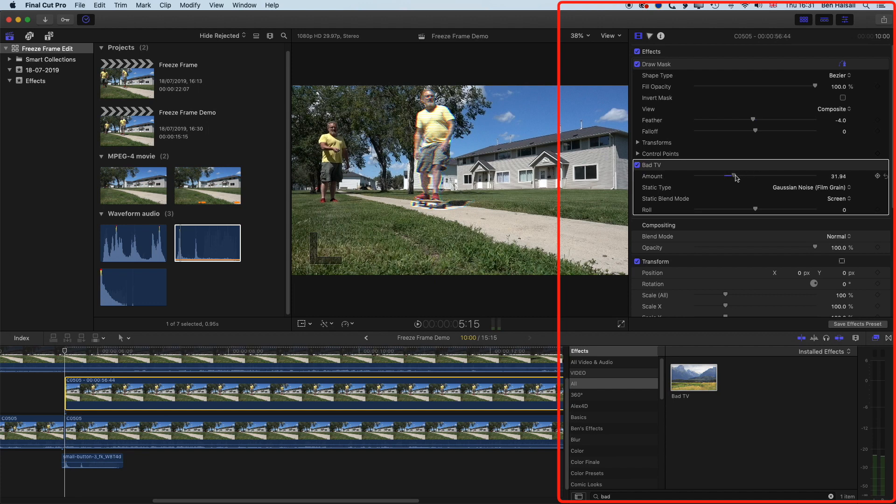
{"action": "left_click", "coordinate": [844, 201]}
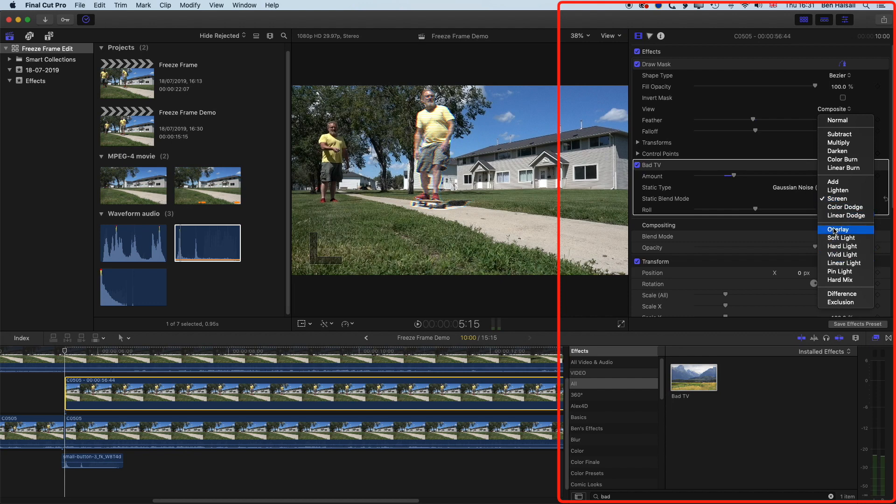
{"action": "left_click", "coordinate": [834, 230]}
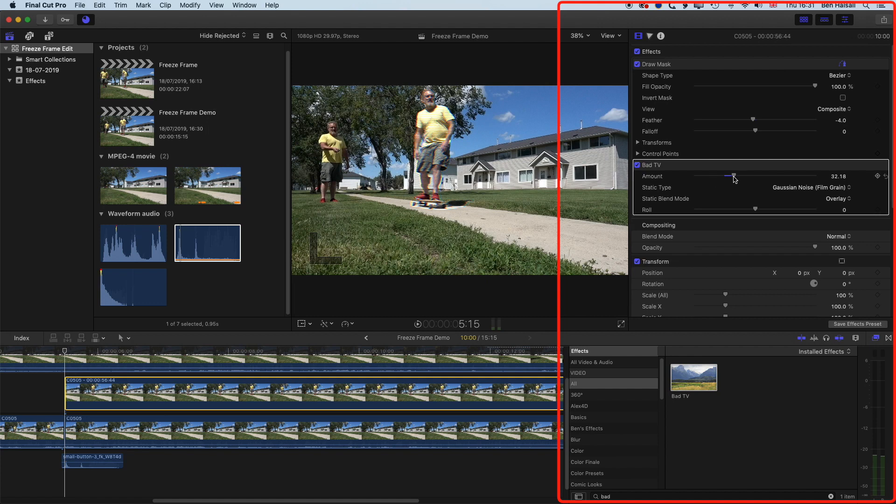
{"action": "left_click_drag", "start_coordinate": [739, 178], "coordinate": [743, 177]}
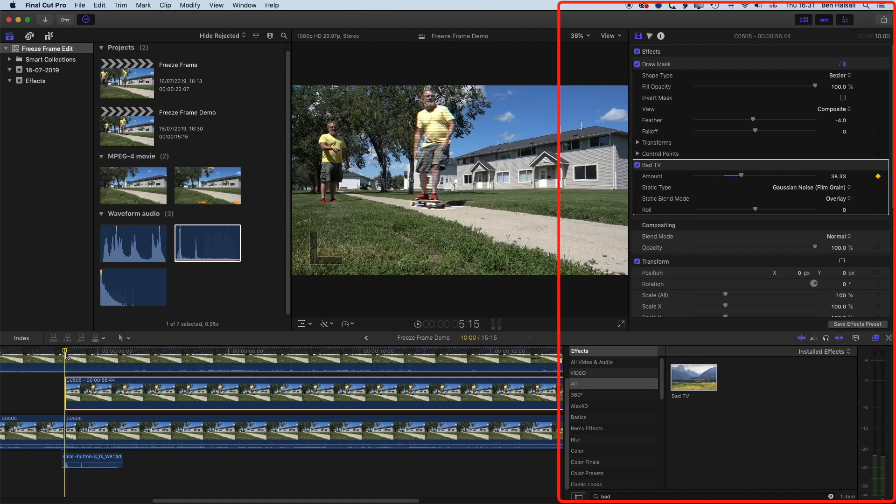
Cut off the Bad TV glitch by keyframing its amount at 5:20 and setting it to 0 at 5:21, and play back the freeze moment.
{"action": "left_click_drag", "start_coordinate": [67, 354], "coordinate": [78, 354]}
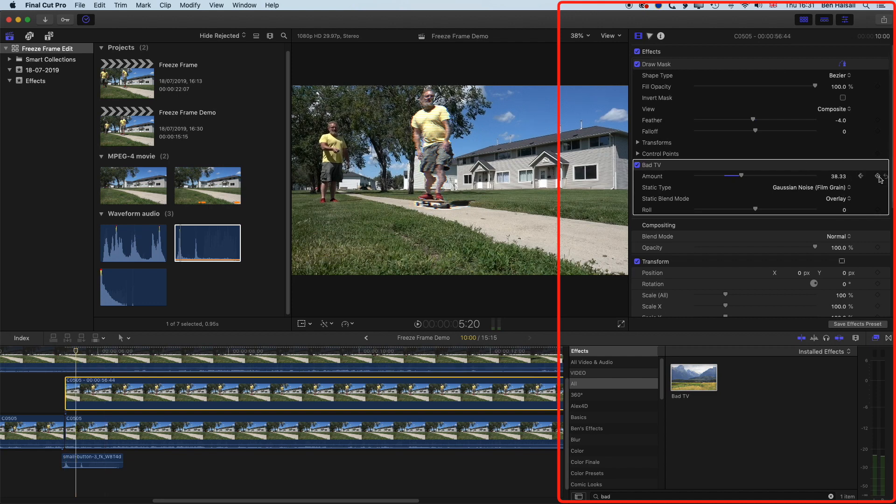
{"action": "left_click", "coordinate": [878, 176]}
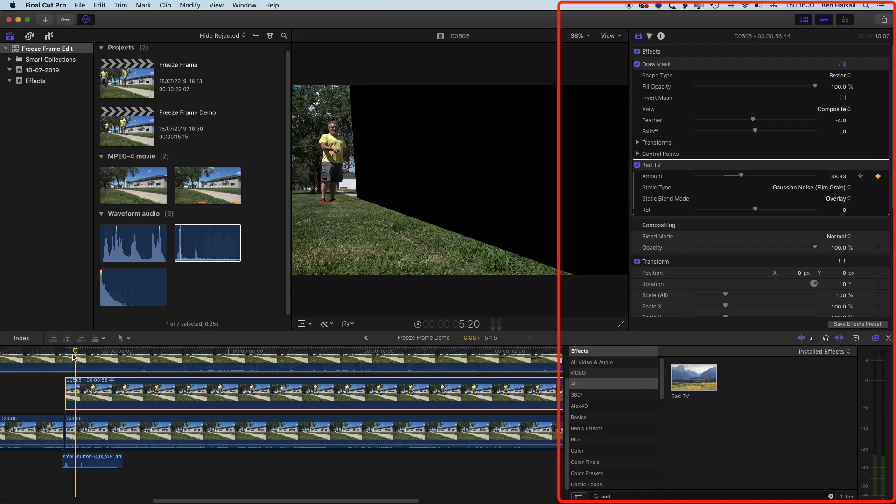
{"action": "key", "text": "Right"}
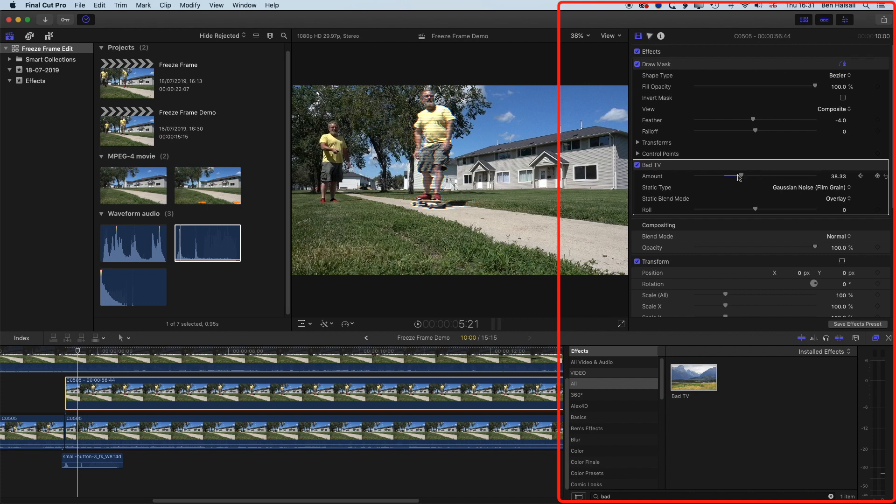
{"action": "left_click_drag", "start_coordinate": [740, 176], "coordinate": [671, 179]}
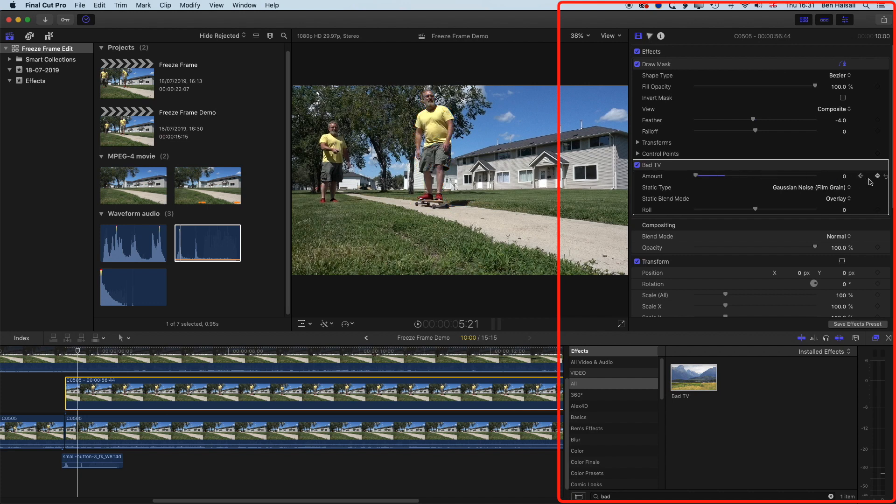
{"action": "left_click_drag", "start_coordinate": [79, 351], "coordinate": [47, 353]}
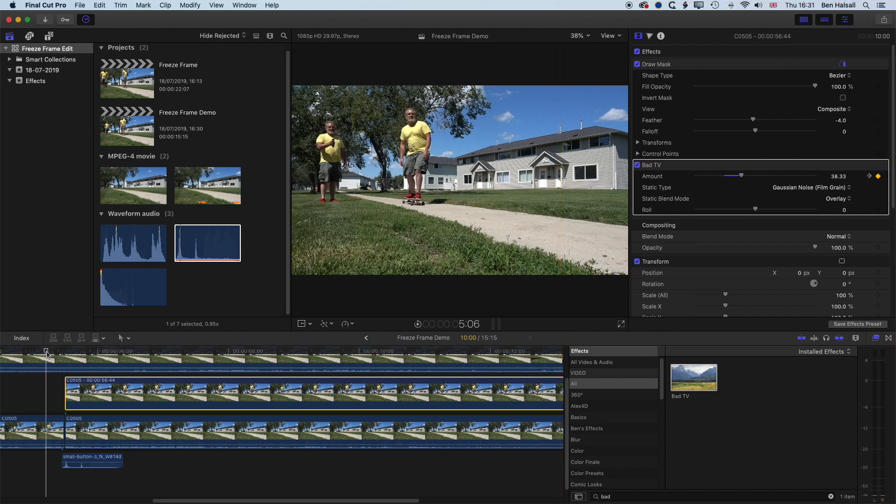
{"action": "key", "text": "space"}
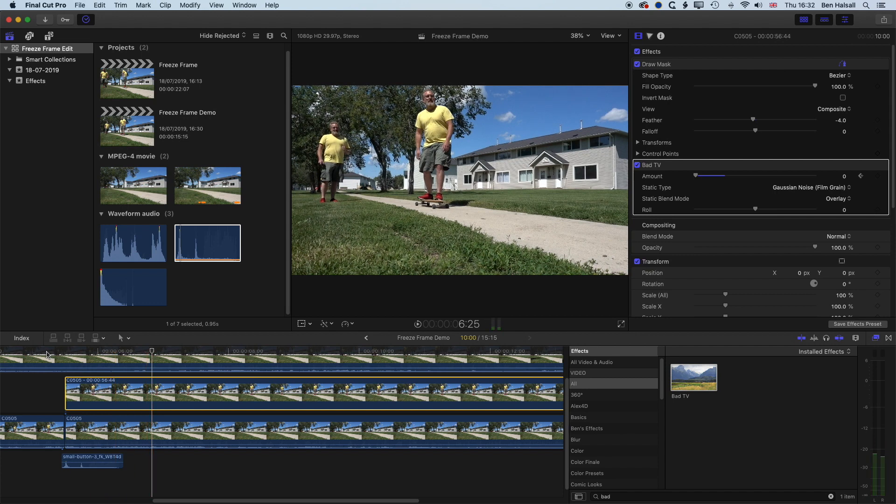
Trim the ends of the masked freeze frame clip and the empty background clip to 14:11, level with the end of the uppermost clip.
{"action": "key", "text": "shift+z"}
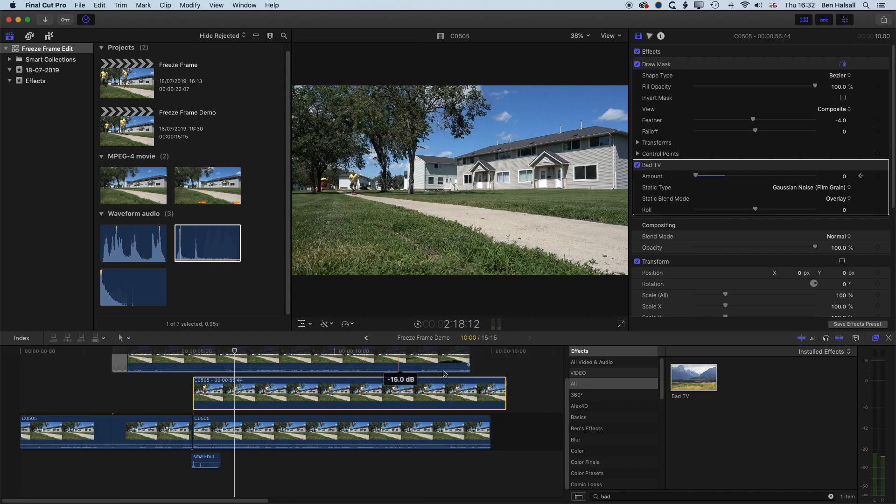
{"action": "left_click", "coordinate": [470, 351]}
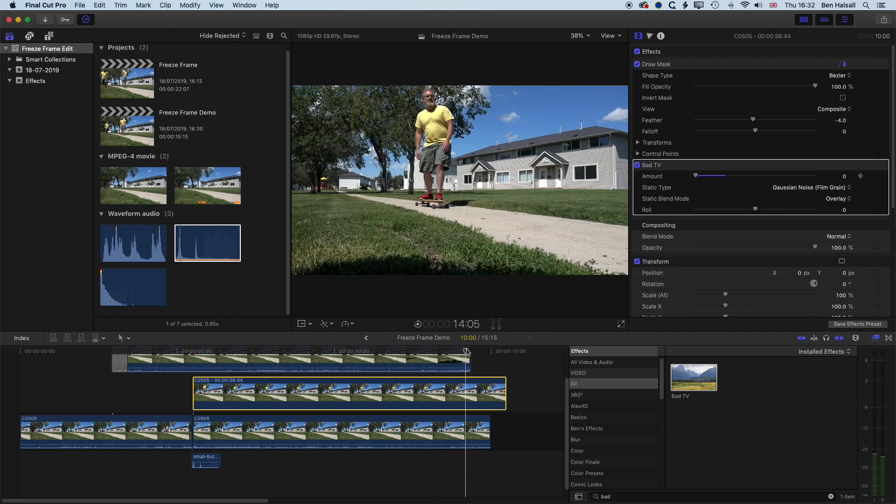
{"action": "left_click_drag", "start_coordinate": [506, 393], "coordinate": [469, 388]}
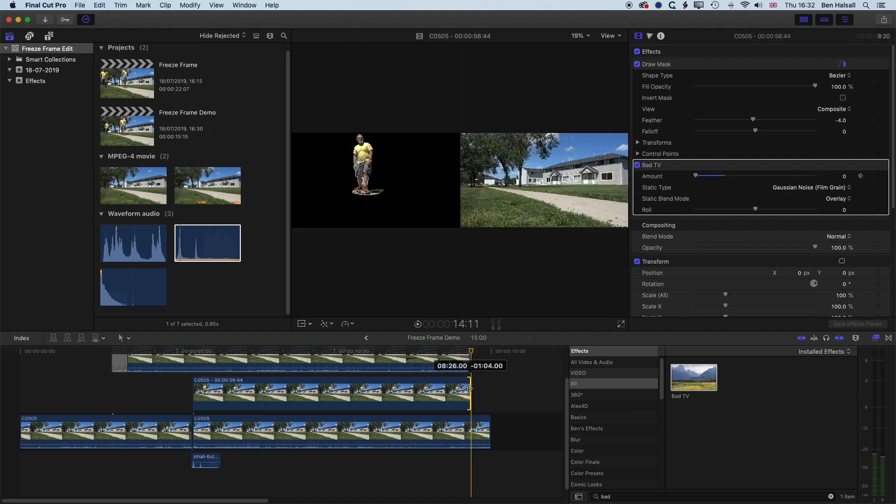
{"action": "left_click_drag", "start_coordinate": [487, 443], "coordinate": [470, 442]}
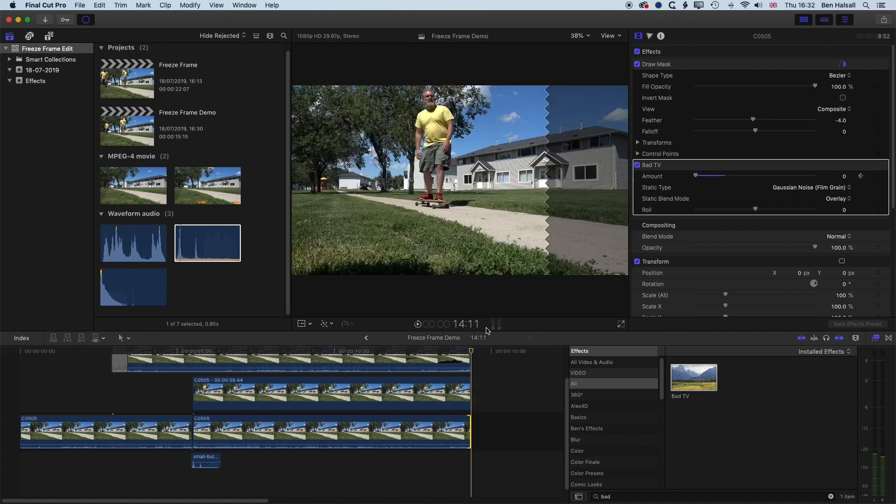
Play the whole Freeze Frame Demo project from the beginning to review the finished effect.
{"action": "left_click_drag", "start_coordinate": [471, 355], "coordinate": [1, 345]}
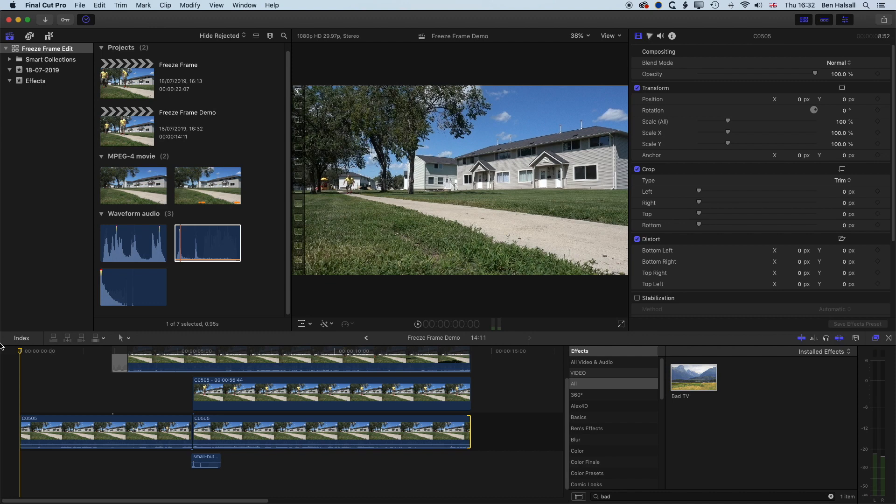
{"action": "key", "text": "space"}
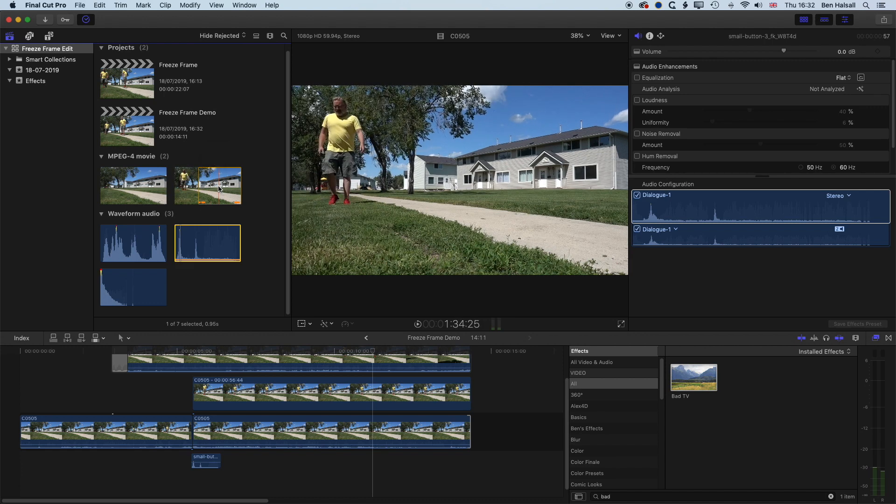
{"action": "left_click_drag", "start_coordinate": [79, 350], "coordinate": [2, 349]}
{"action": "key", "text": "space"}
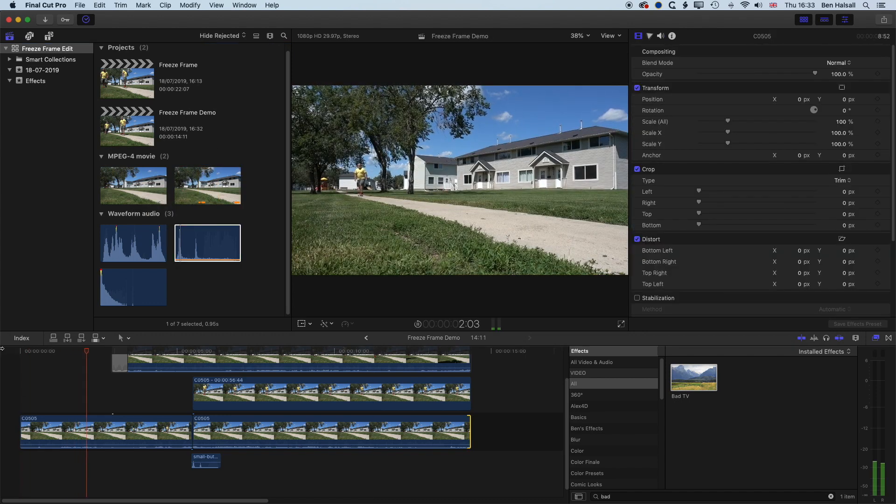